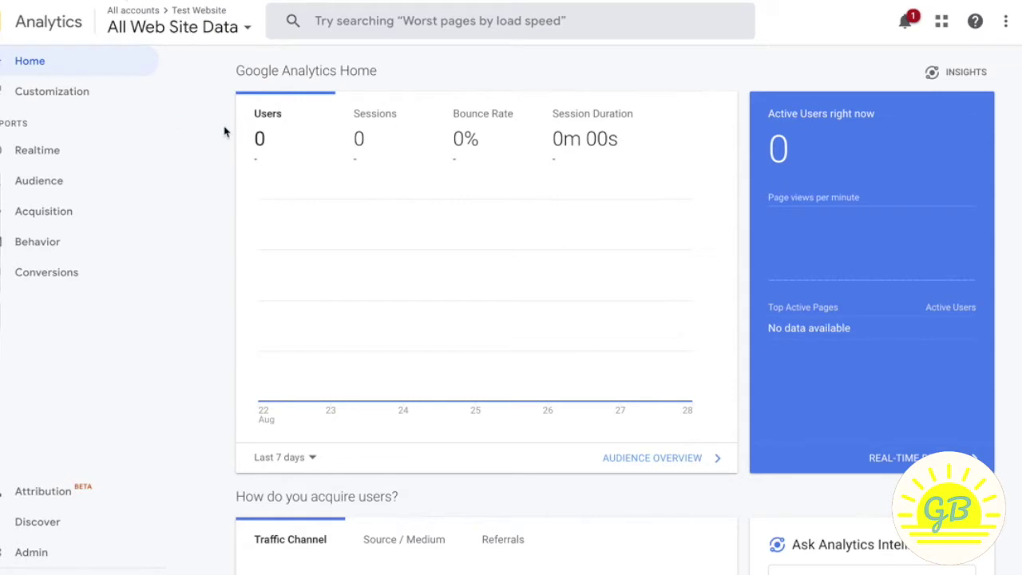
# Switch from Google Analytics to Data Studio and start creating a new data source
pyautogui.click(152, 27)
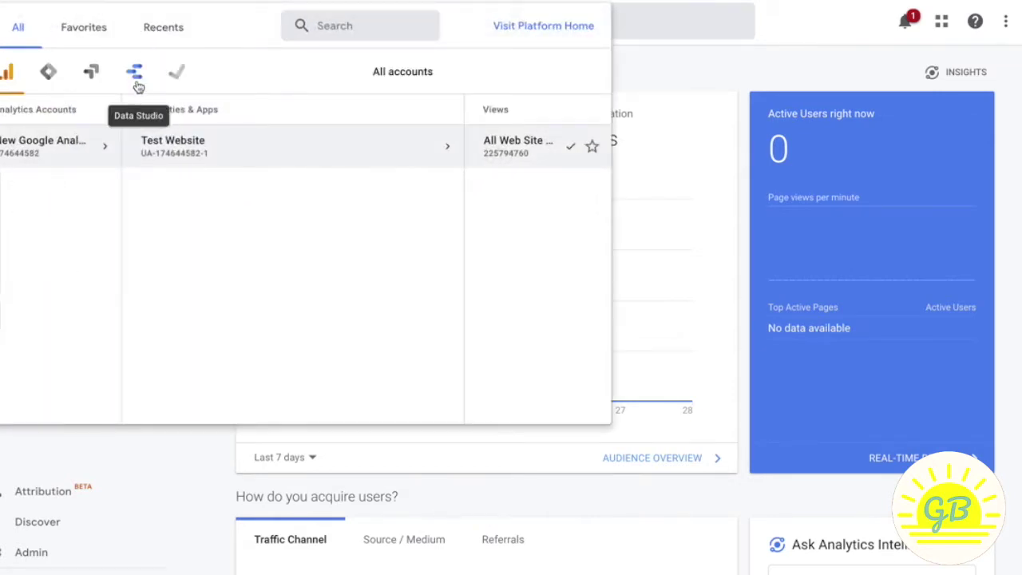
pyautogui.click(138, 73)
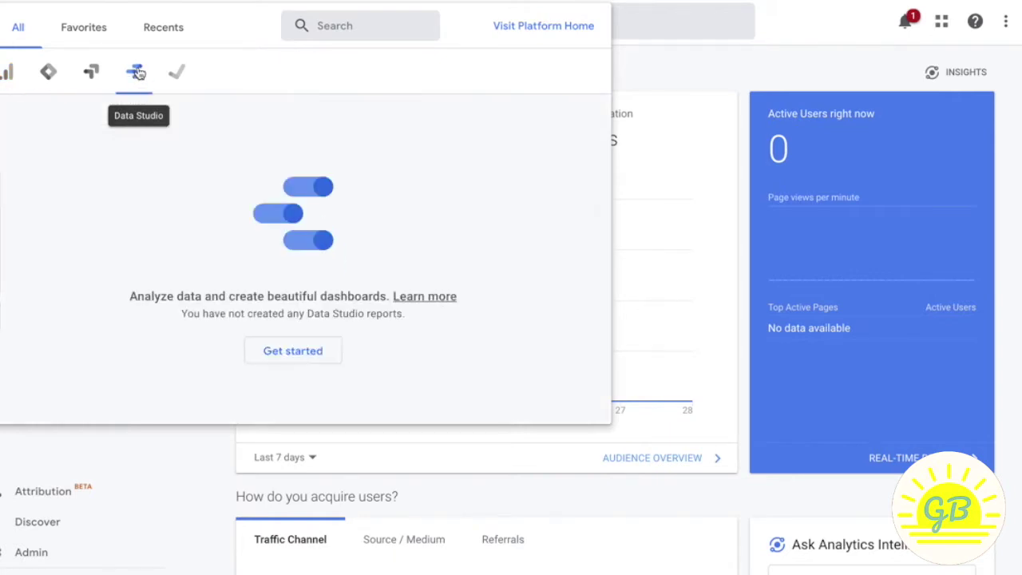
pyautogui.click(295, 354)
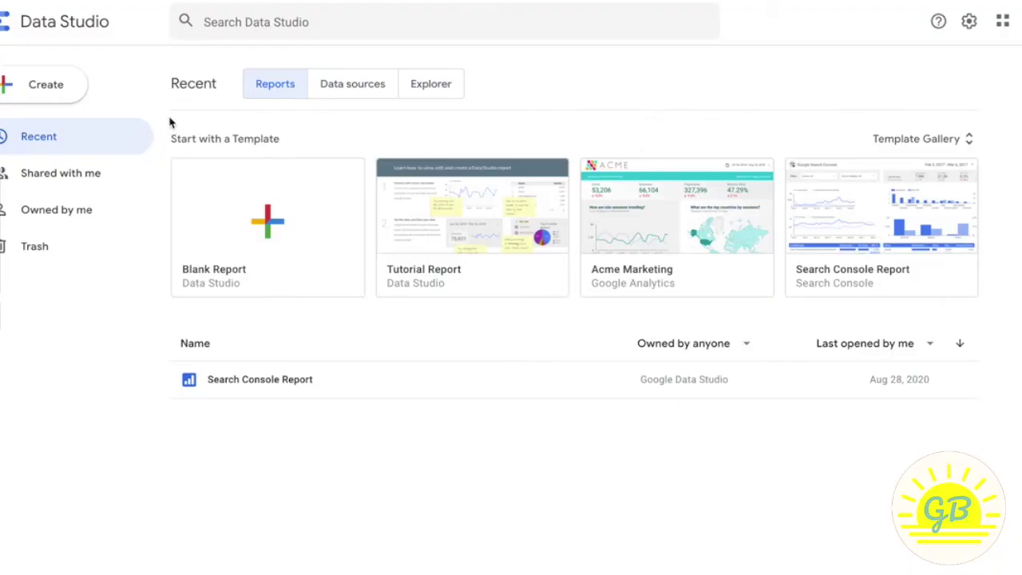
pyautogui.click(62, 88)
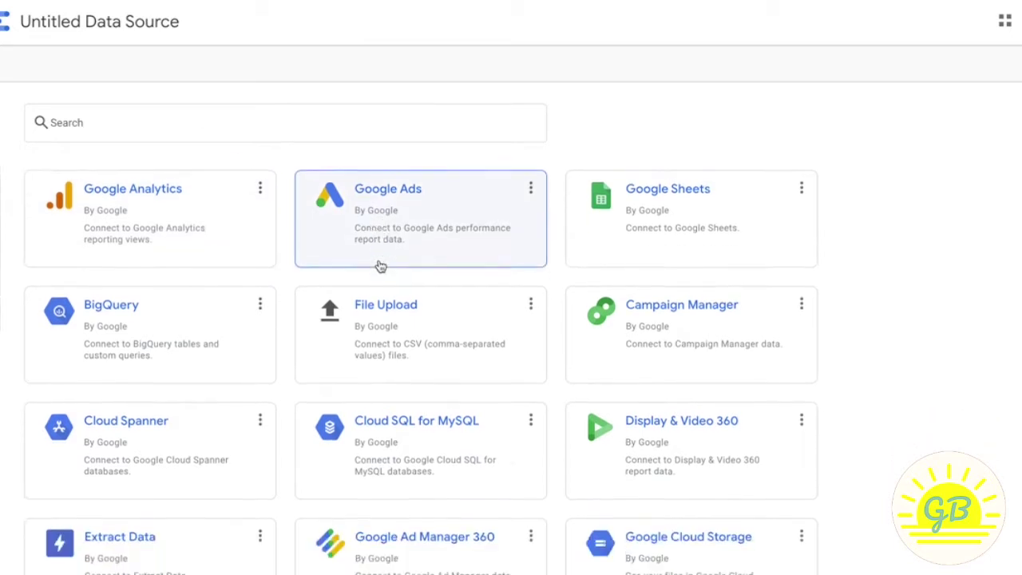
# Pick the Google Analytics connector with the Test Website property and All Web Site Data view
pyautogui.scroll(-5, 378, 267)
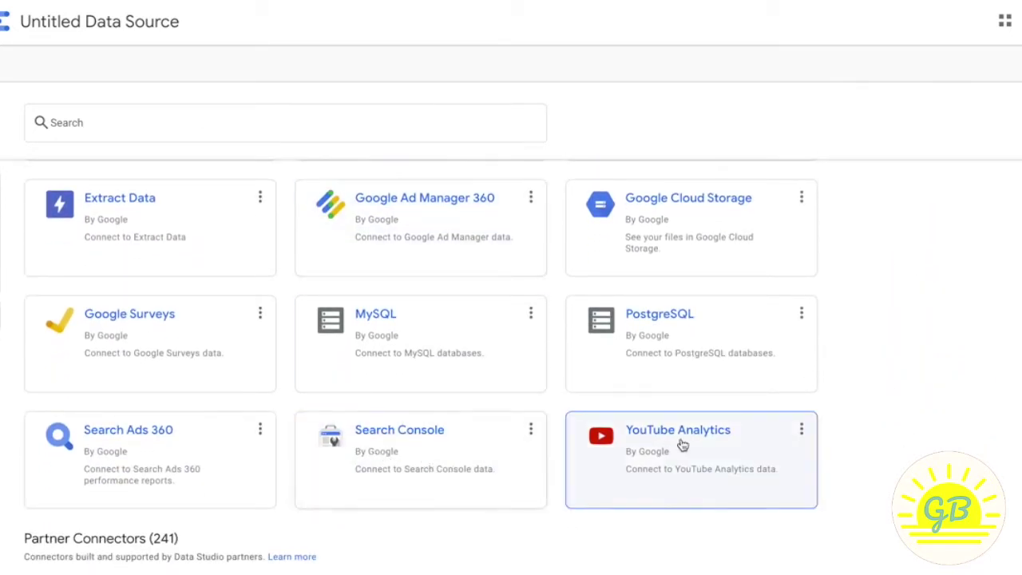
pyautogui.scroll(1, 570, 433)
pyautogui.scroll(2, 570, 429)
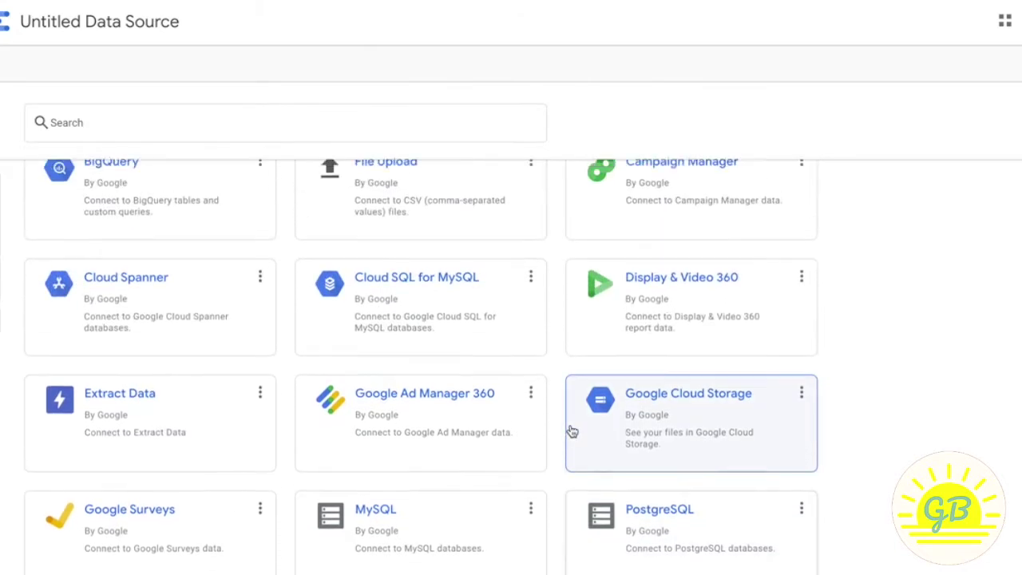
pyautogui.scroll(2, 527, 400)
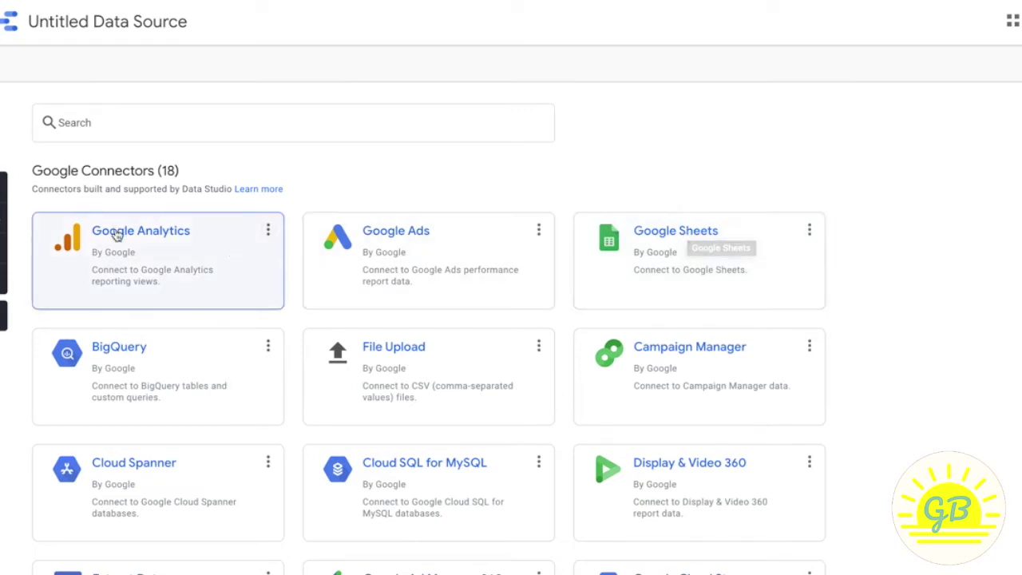
pyautogui.click(142, 232)
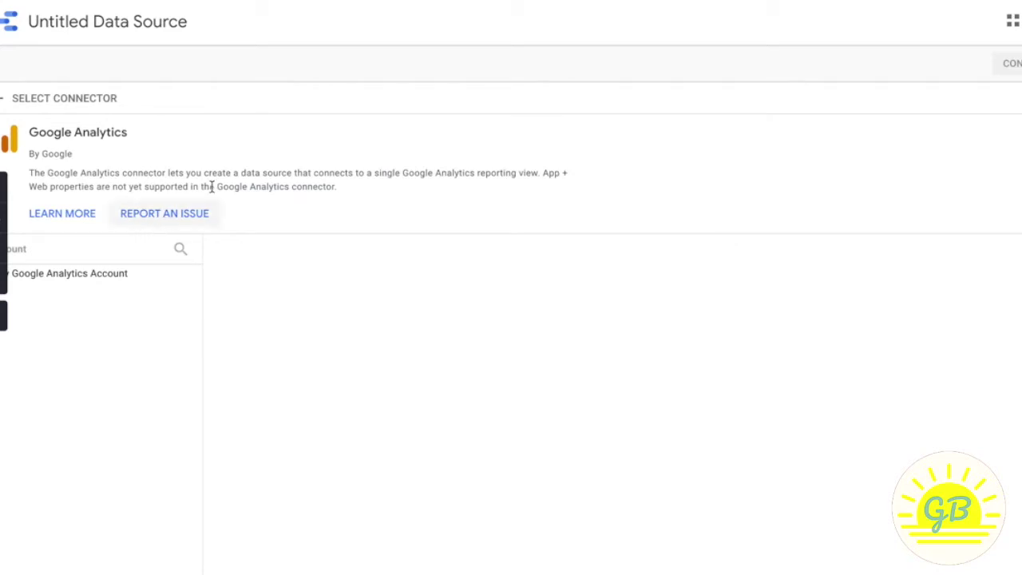
pyautogui.click(107, 279)
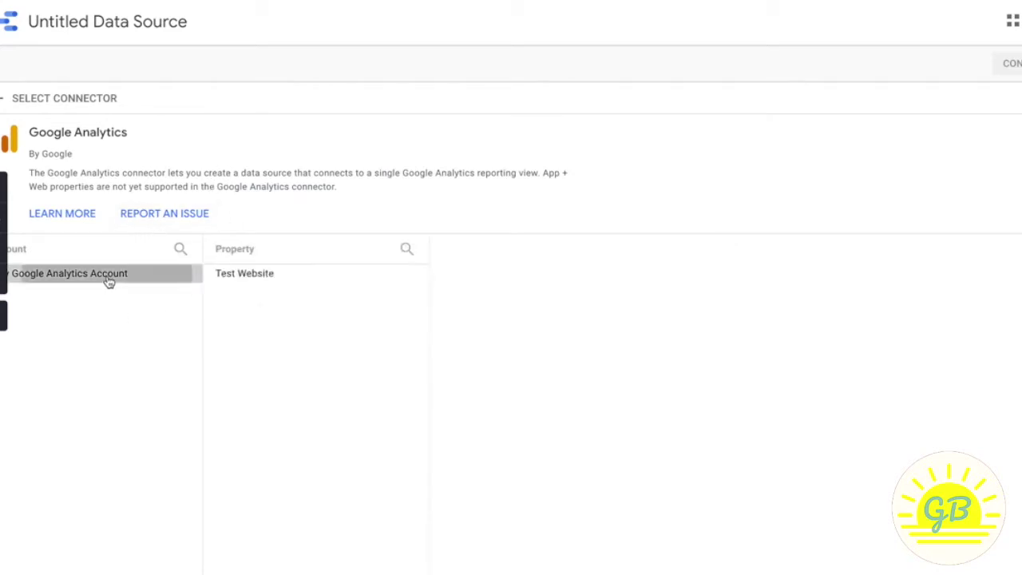
pyautogui.click(276, 275)
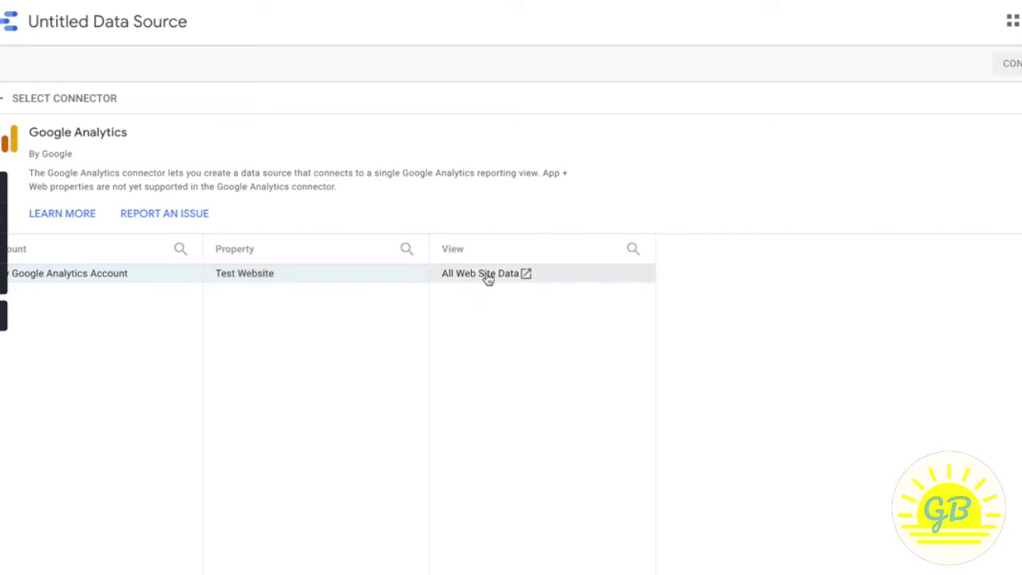
pyautogui.click(487, 278)
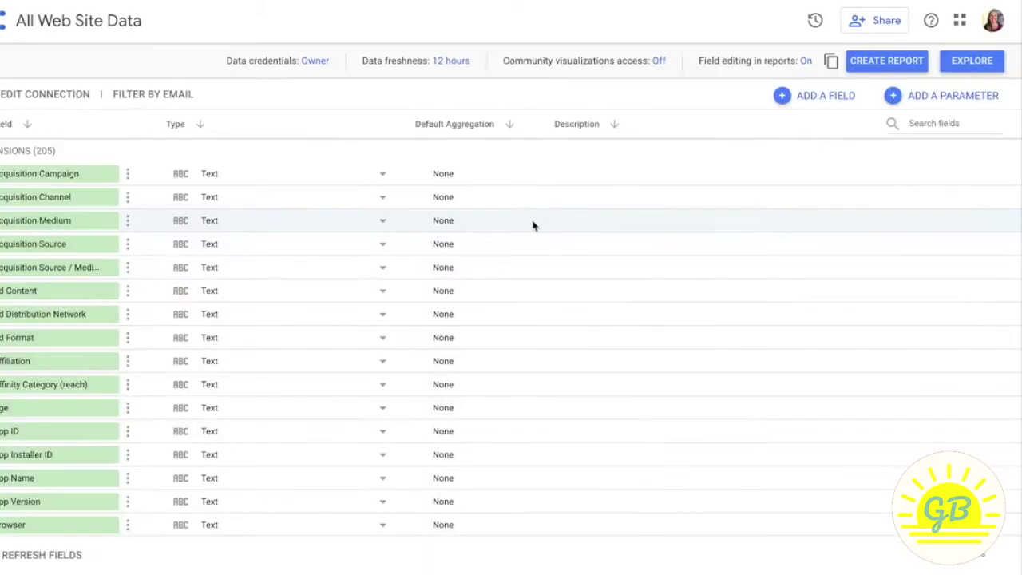
pyautogui.scroll(-10, 187, 313)
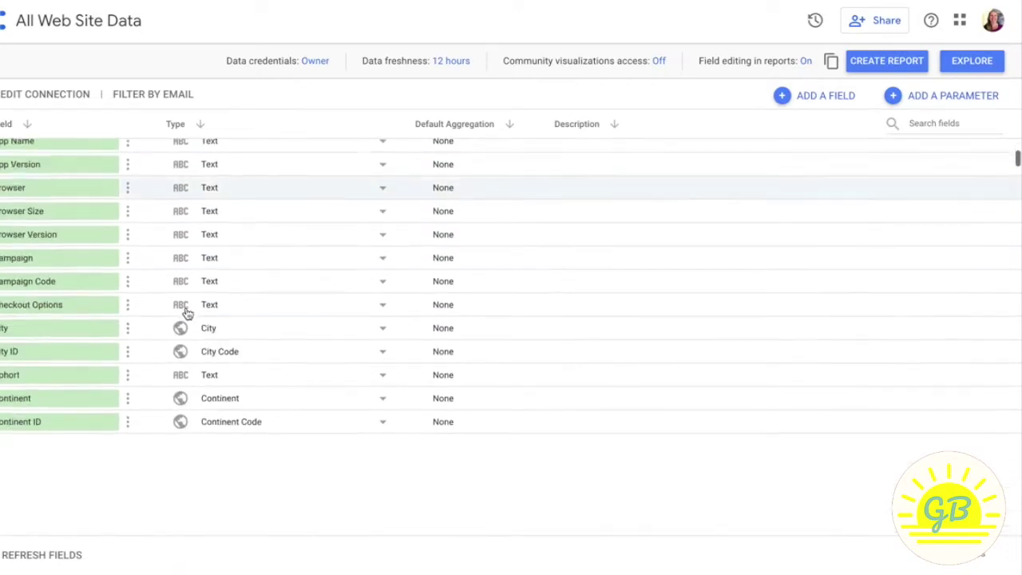
pyautogui.scroll(-5, 185, 312)
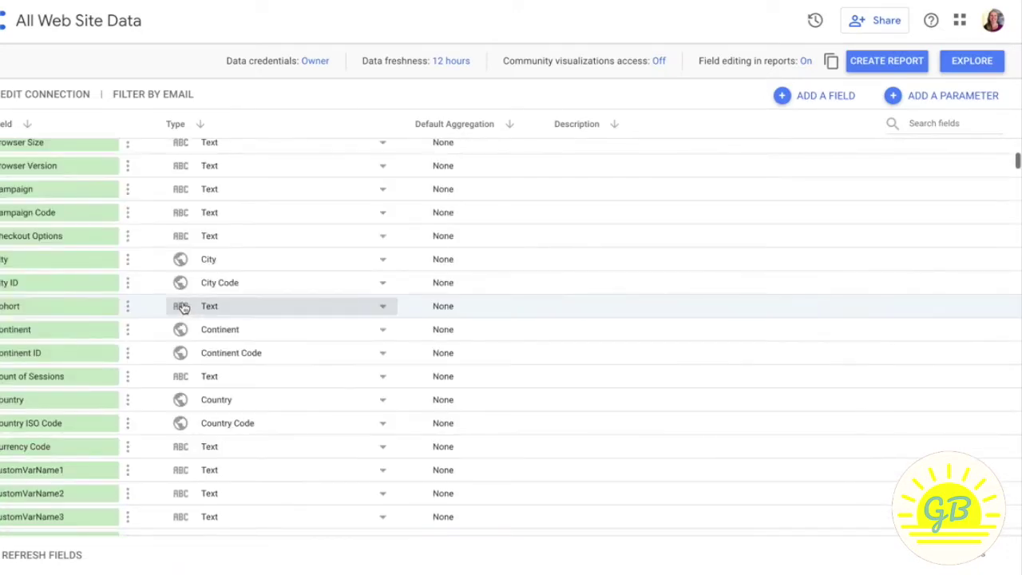
pyautogui.scroll(-1, 185, 311)
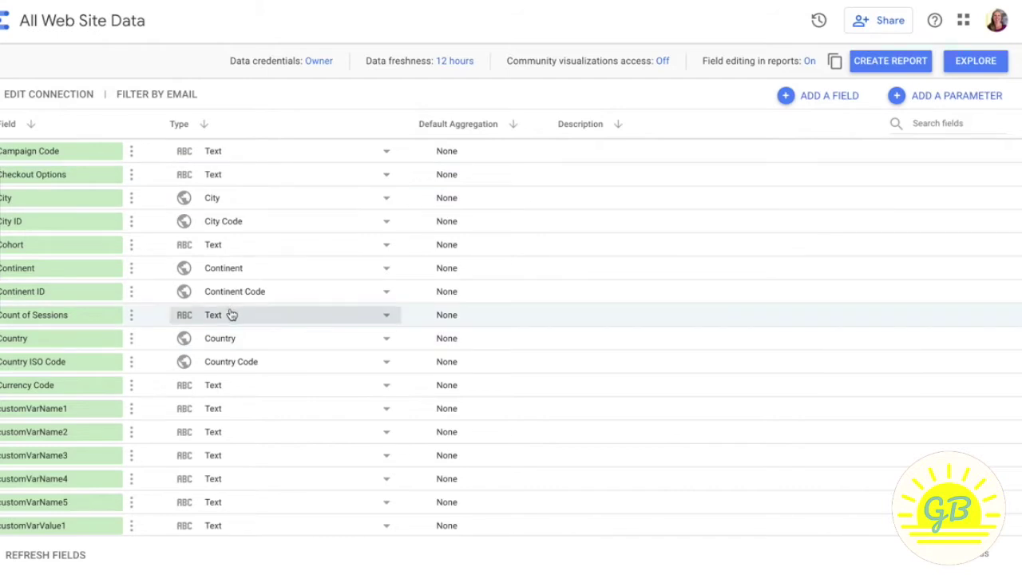
pyautogui.scroll(1, 232, 314)
pyautogui.scroll(1, 311, 311)
pyautogui.scroll(5, 304, 299)
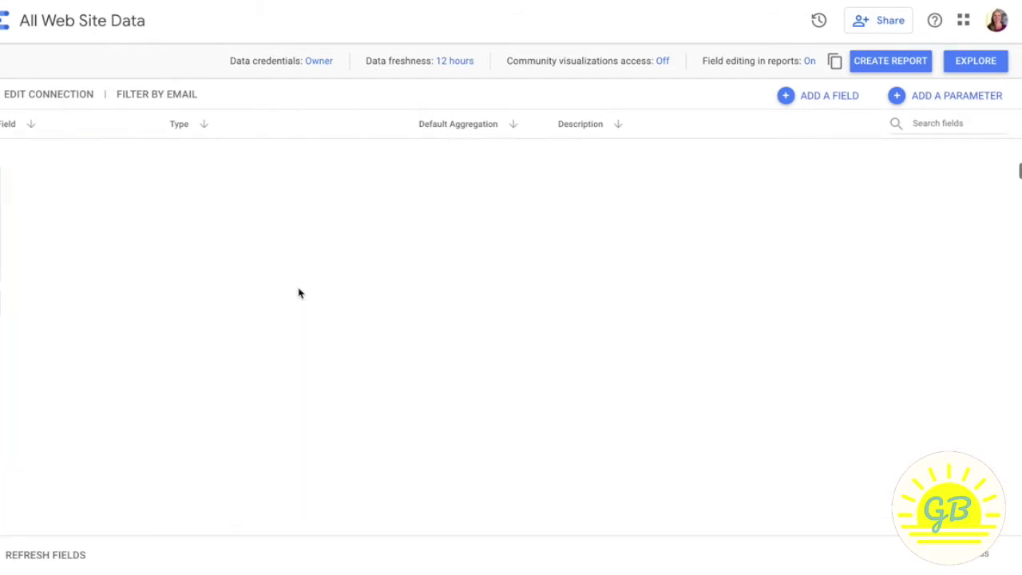
pyautogui.scroll(1, 295, 292)
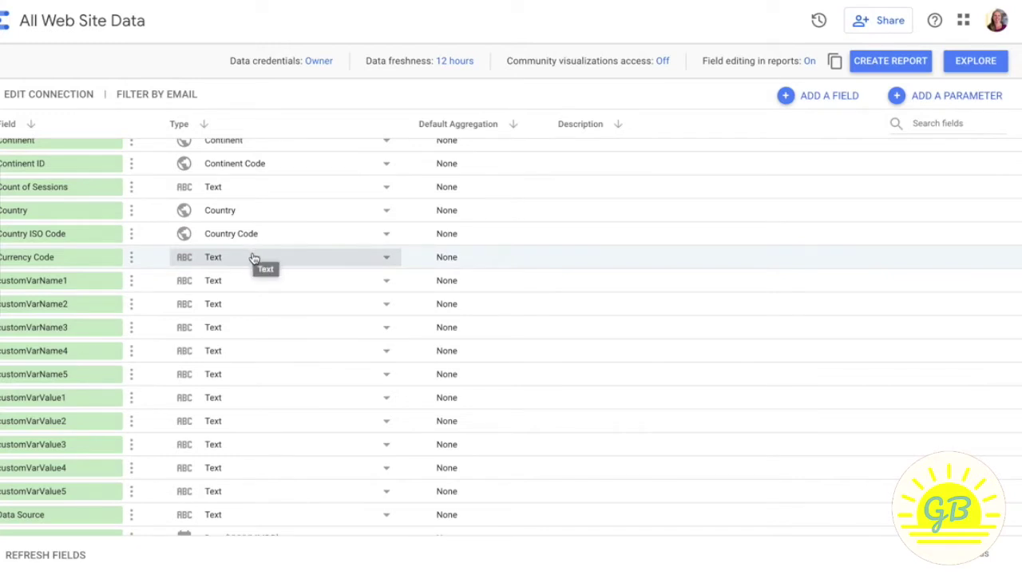
pyautogui.scroll(-1, 252, 259)
pyautogui.scroll(-5, 252, 258)
pyautogui.scroll(-3, 252, 259)
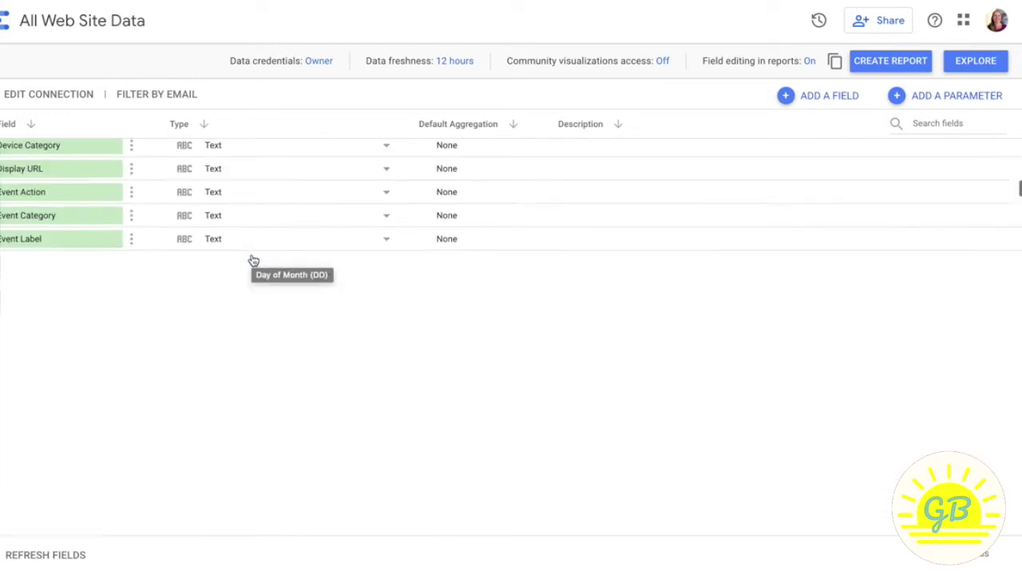
pyautogui.scroll(-3, 252, 259)
pyautogui.scroll(-3, 253, 259)
pyautogui.scroll(-3, 301, 399)
pyautogui.scroll(-5, 301, 391)
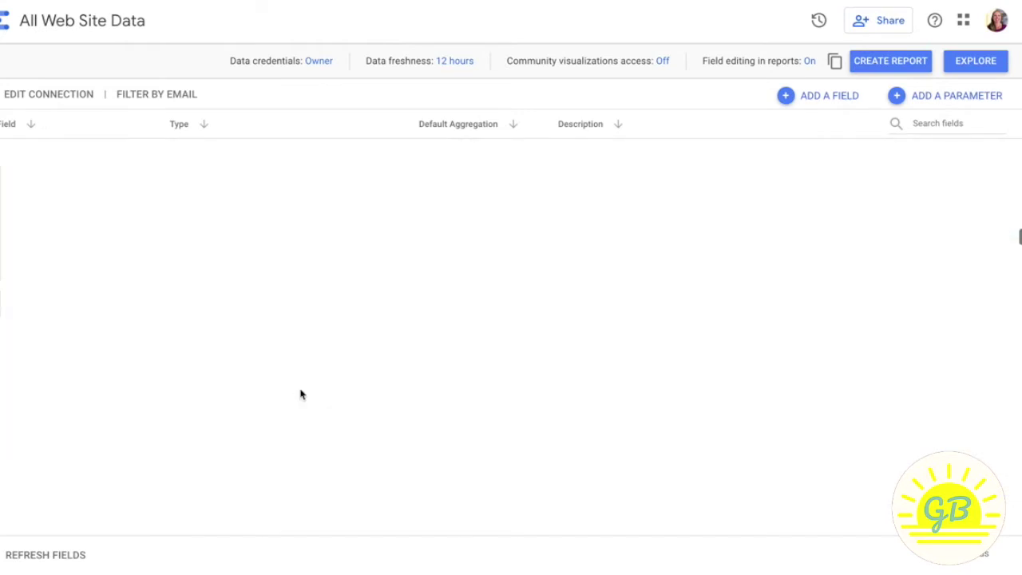
pyautogui.scroll(-1, 301, 389)
pyautogui.scroll(-3, 300, 389)
pyautogui.scroll(-3, 299, 388)
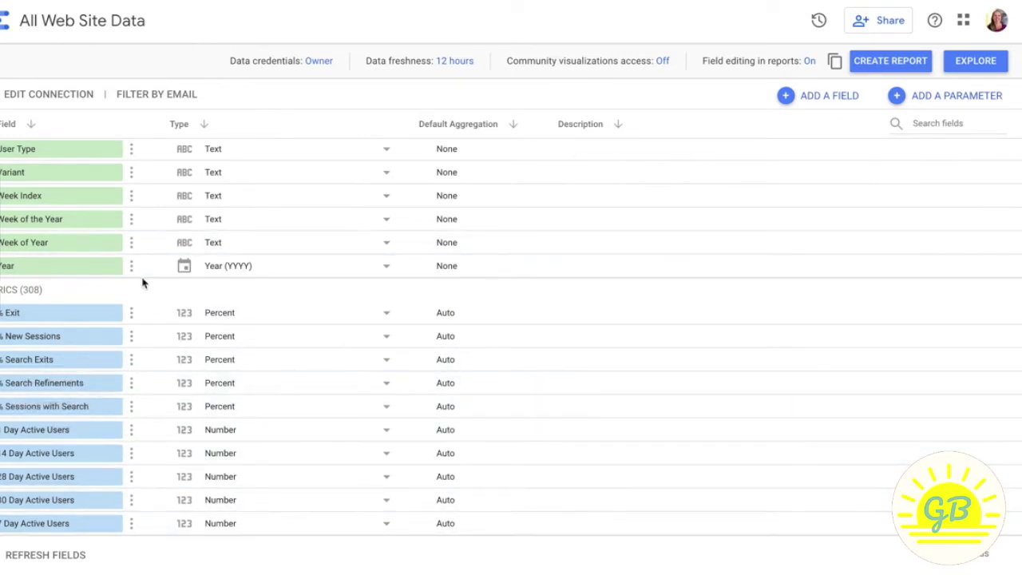
pyautogui.scroll(-3, 138, 274)
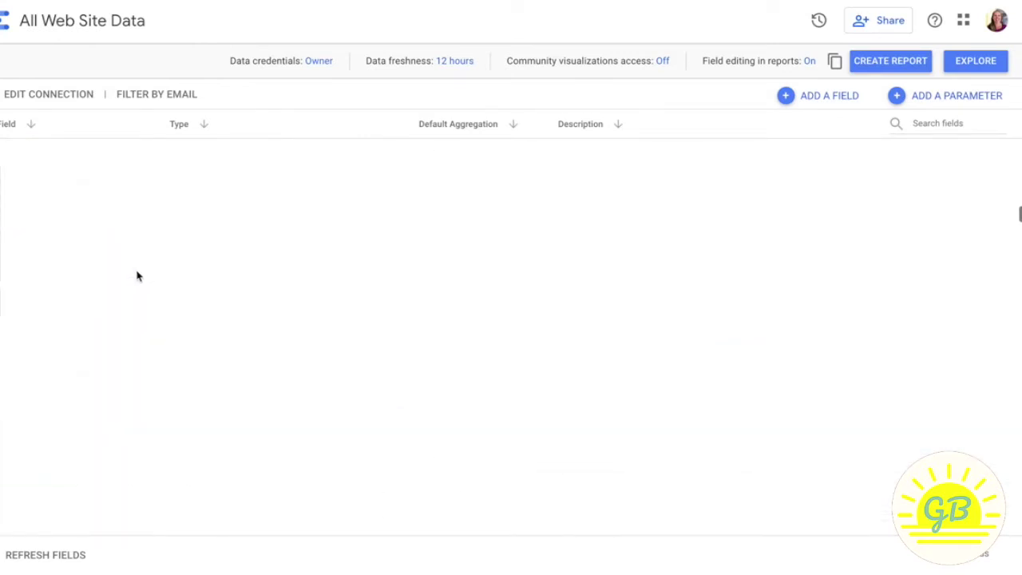
pyautogui.scroll(3, 137, 275)
pyautogui.scroll(3, 137, 277)
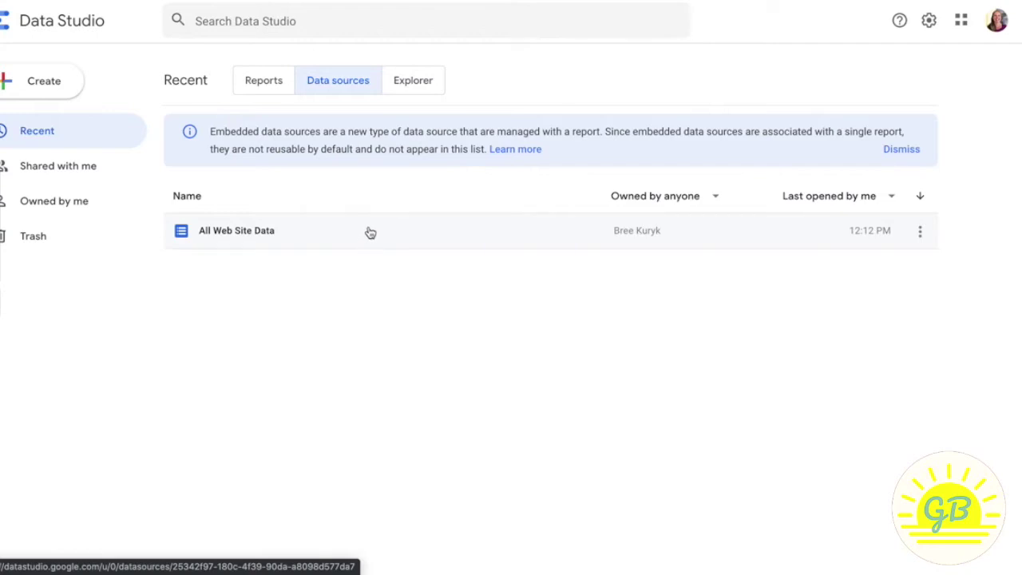
# Return to the Reports tab on the Data Studio home page
pyautogui.click(267, 87)
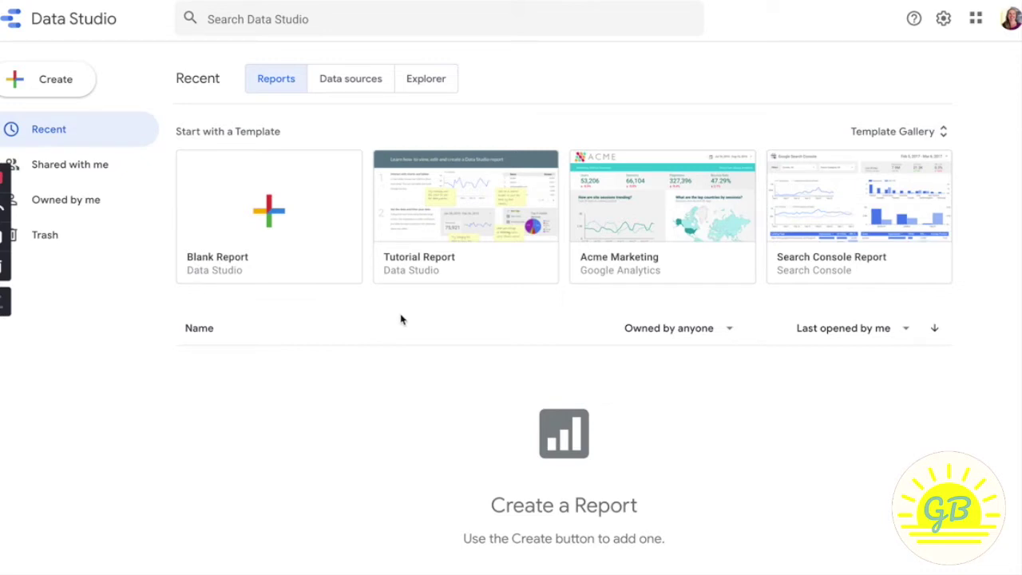
# Browse the Report Gallery's Marketing Templates to the Google Analytics Audience Overview card
pyautogui.click(876, 132)
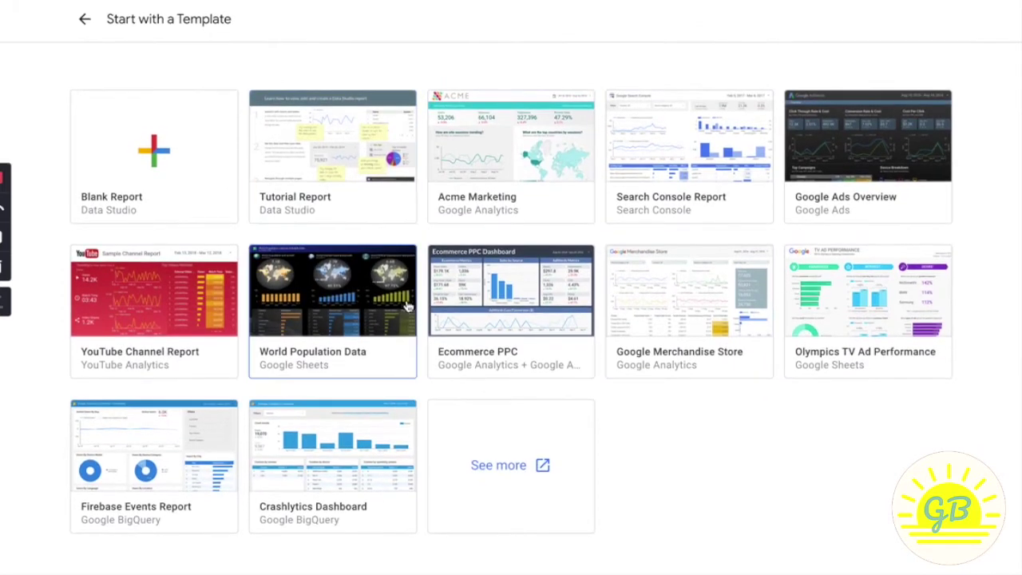
pyautogui.click(496, 466)
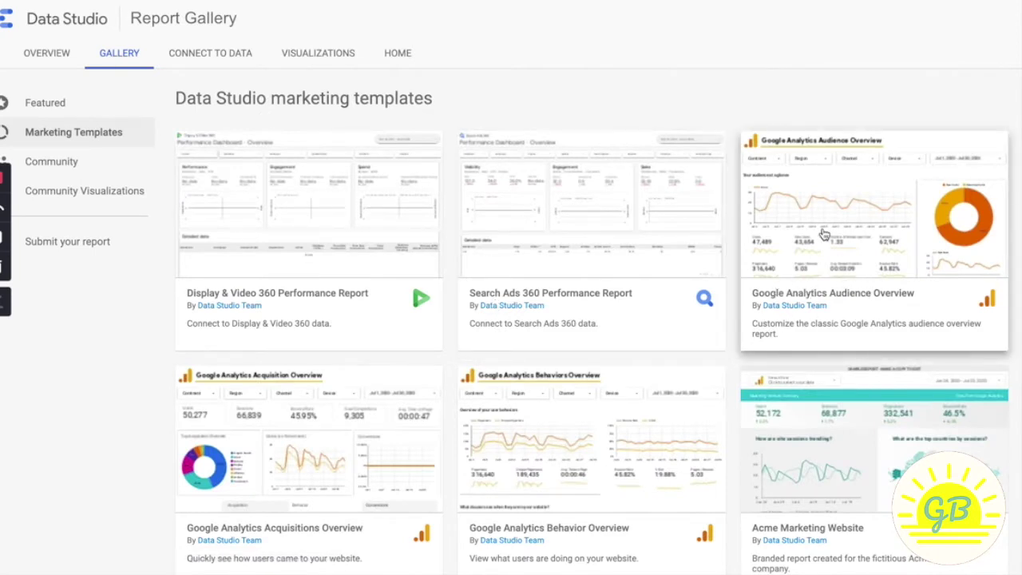
pyautogui.scroll(-1, 854, 228)
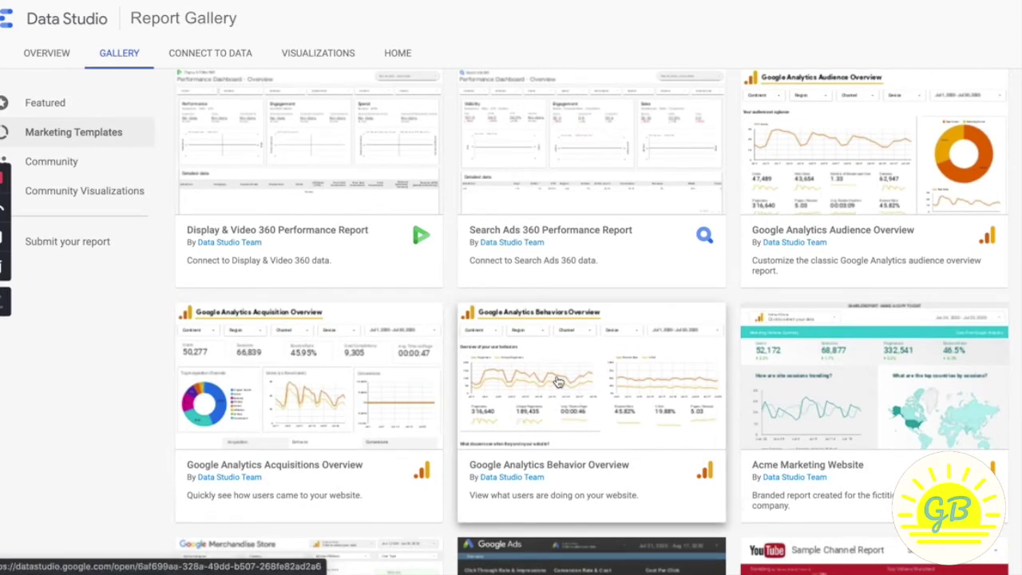
pyautogui.scroll(-2, 564, 364)
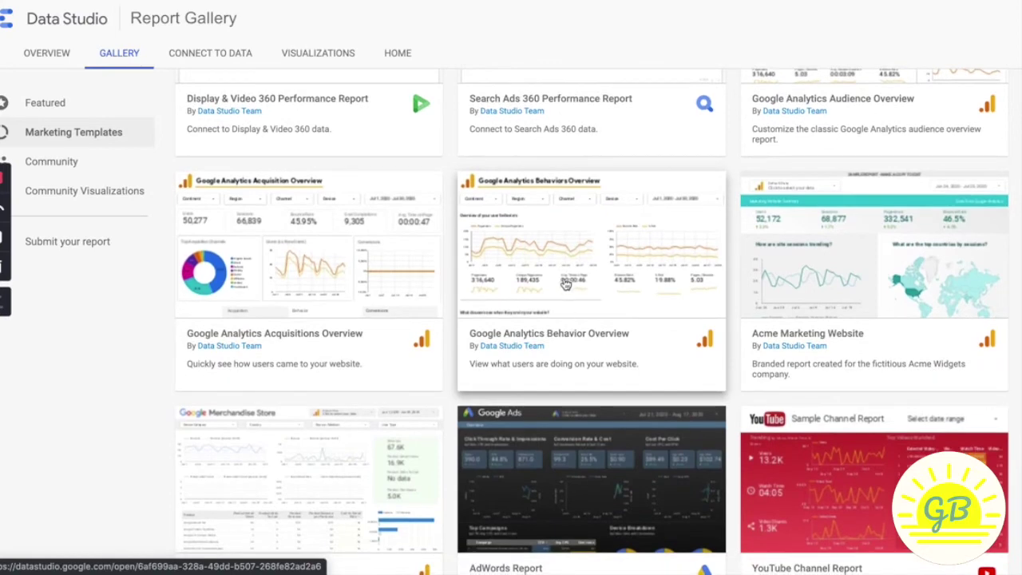
pyautogui.scroll(-4, 569, 272)
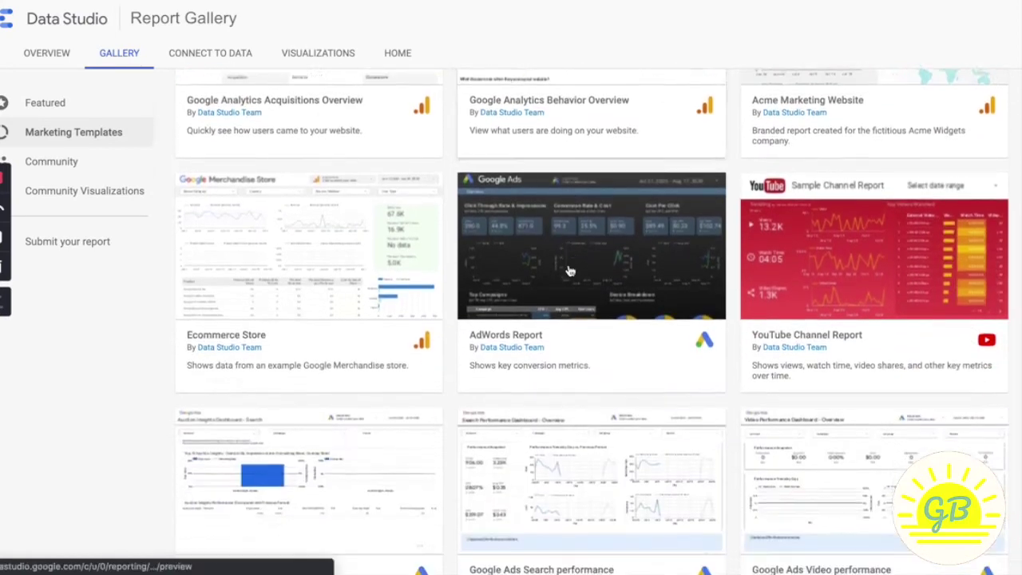
pyautogui.scroll(8, 567, 269)
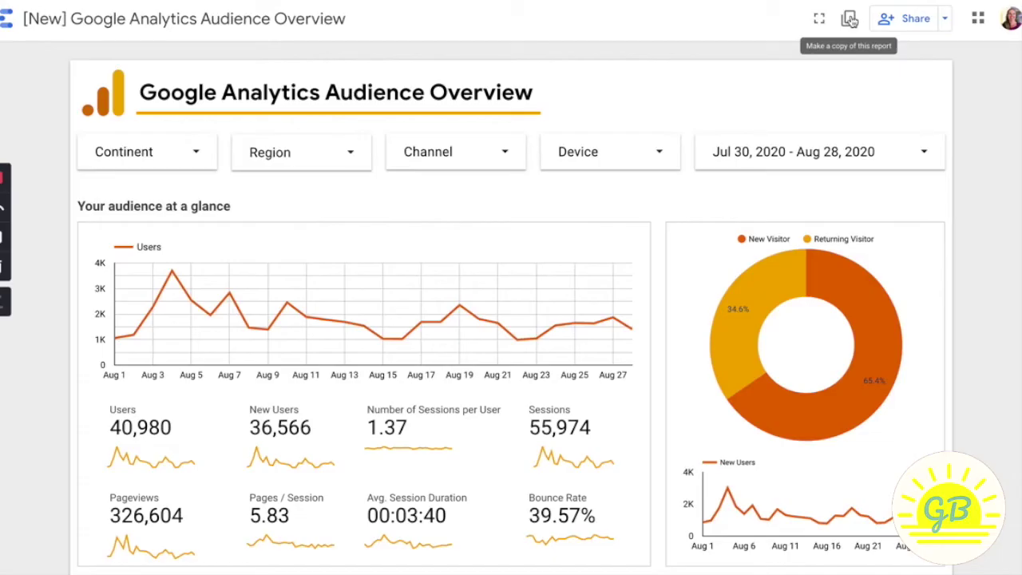
# Copy the Audience Overview template using All Web Site Data as the new data source
pyautogui.click(849, 19)
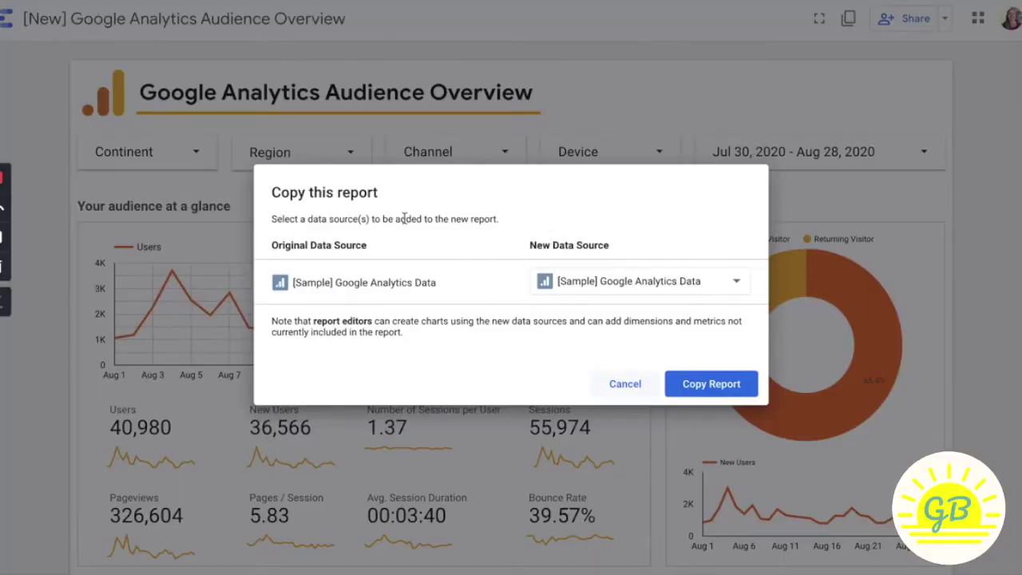
pyautogui.click(587, 286)
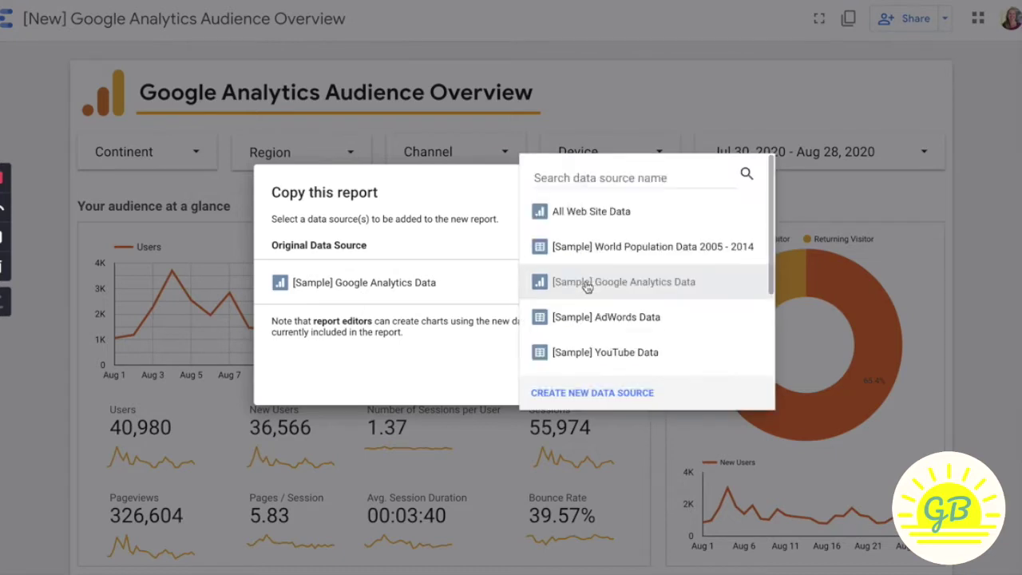
pyautogui.click(594, 212)
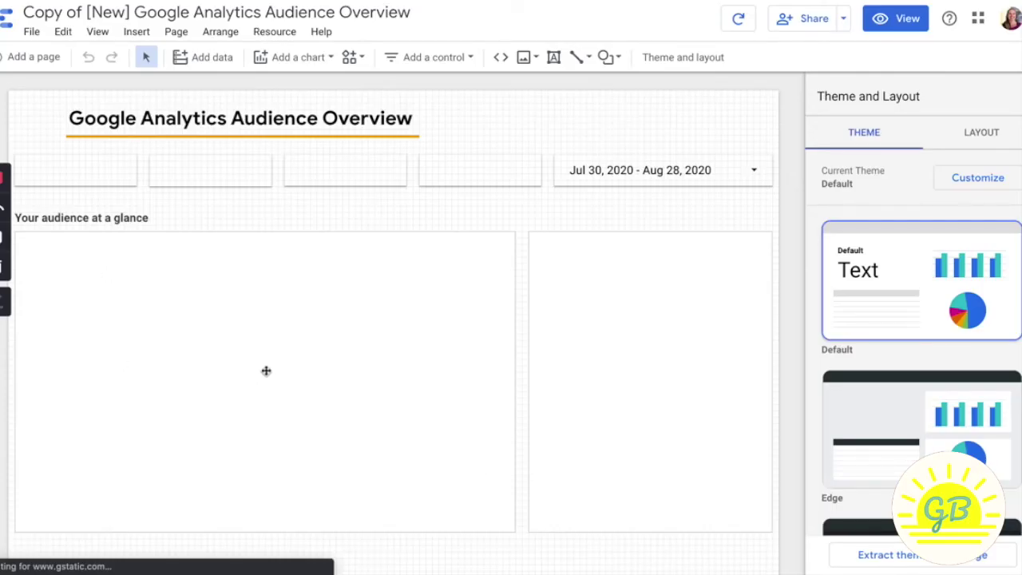
# Replace the report title's 'Copy of [New]' prefix with 'My'
pyautogui.scroll(-2, 266, 368)
pyautogui.scroll(2, 267, 368)
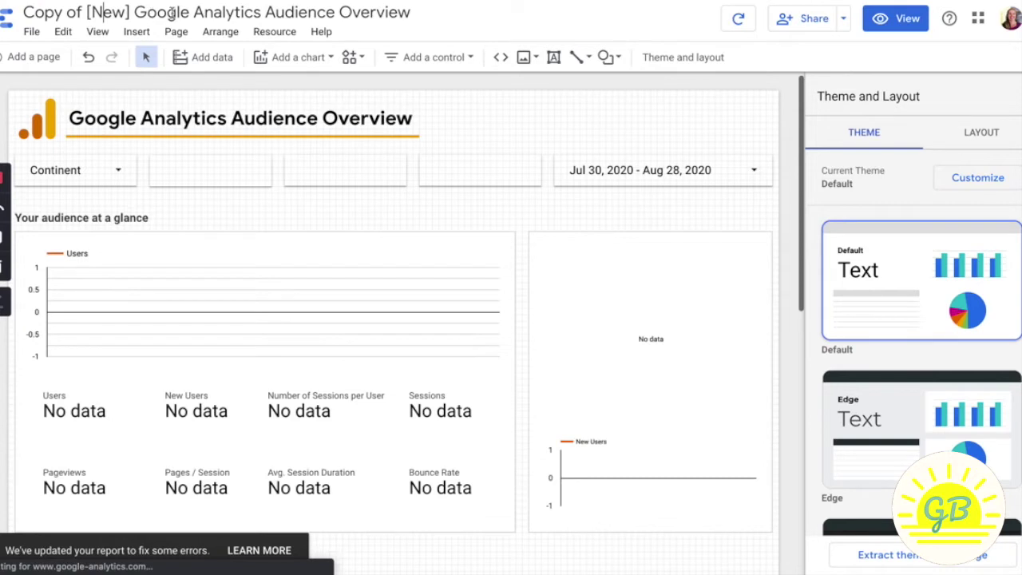
pyautogui.click(103, 12)
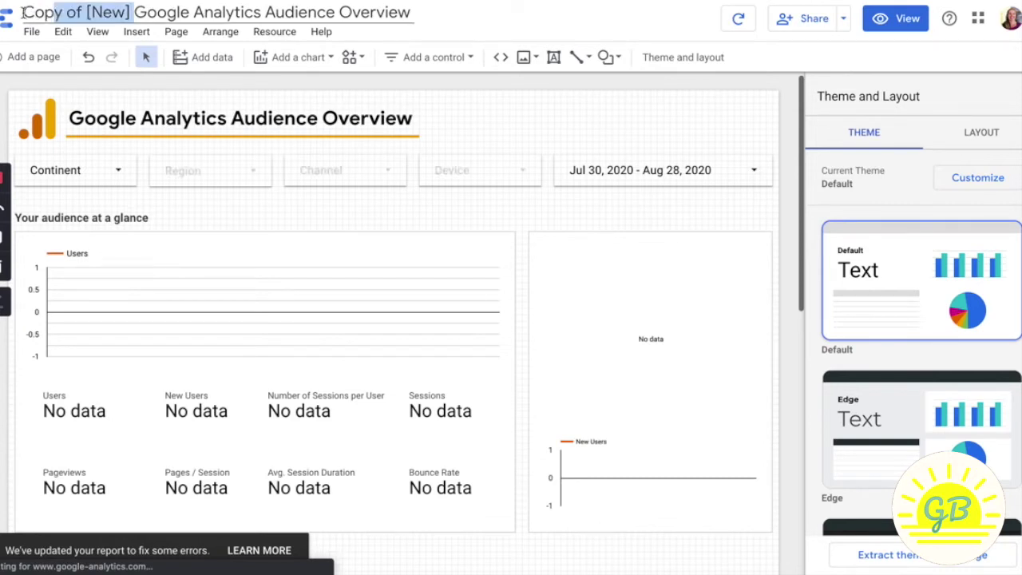
pyautogui.moveTo(23, 12); pyautogui.dragTo(131, 12)
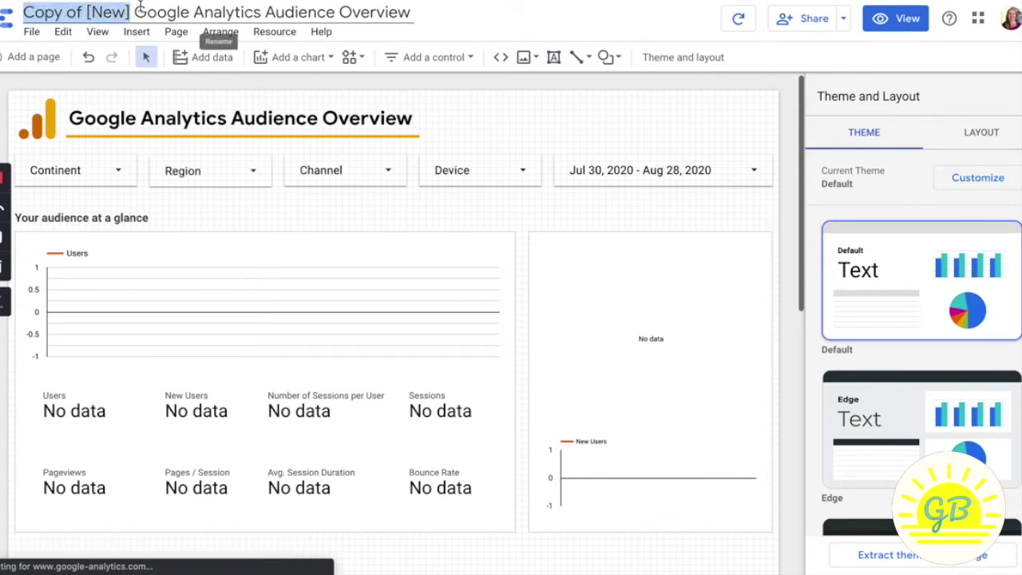
pyautogui.write('My')
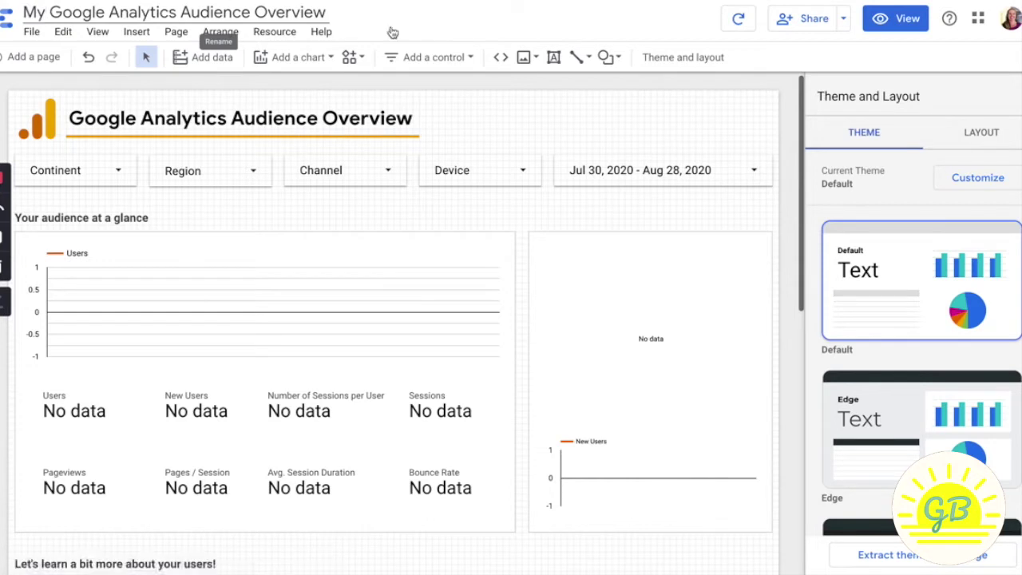
pyautogui.click(322, 118)
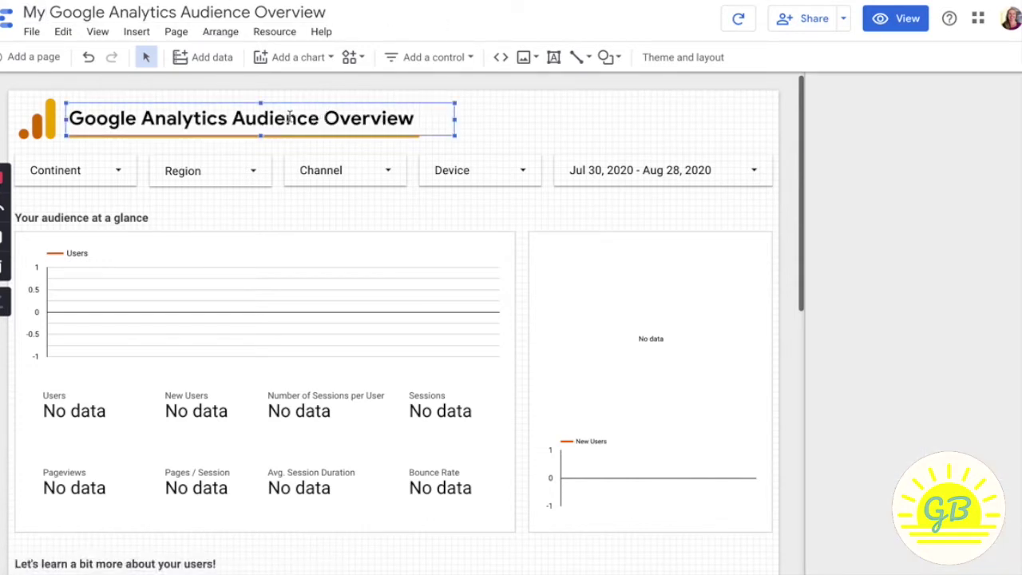
pyautogui.click(322, 166)
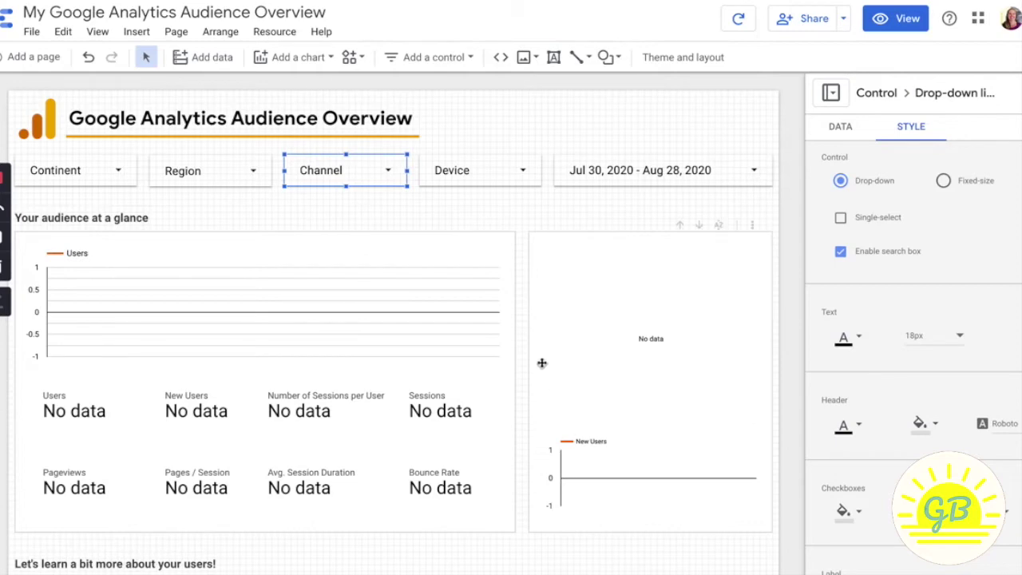
pyautogui.scroll(-3, 540, 360)
pyautogui.scroll(3, 295, 319)
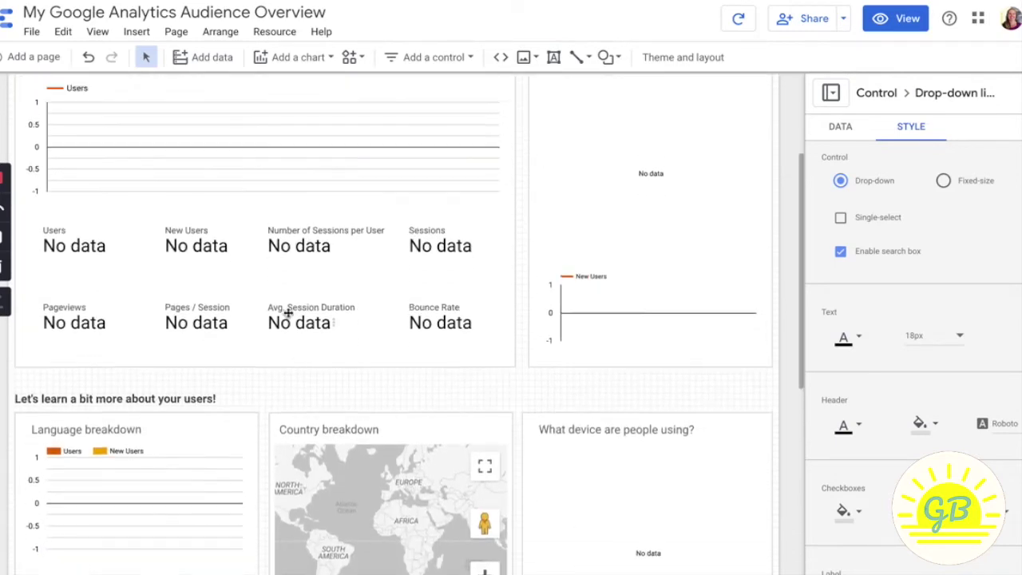
# Go back home and open the Acquisitions Overview template from the full template gallery
pyautogui.click(7, 15)
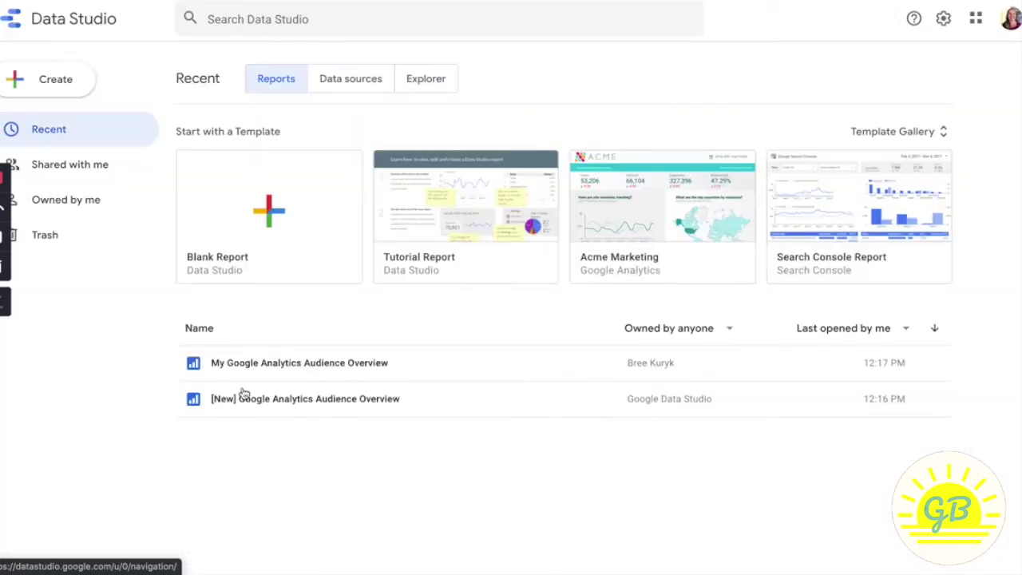
pyautogui.click(885, 131)
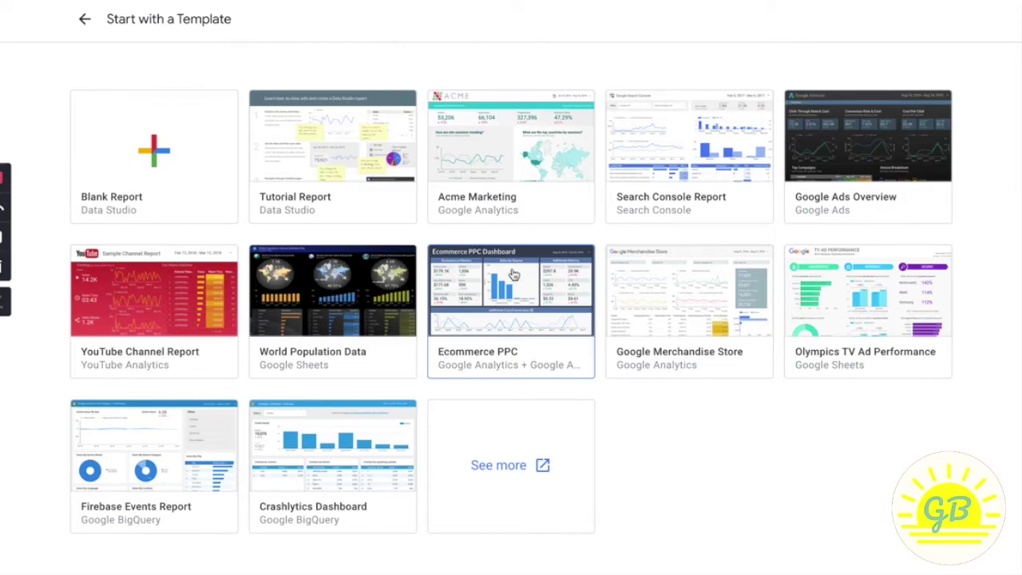
pyautogui.click(504, 453)
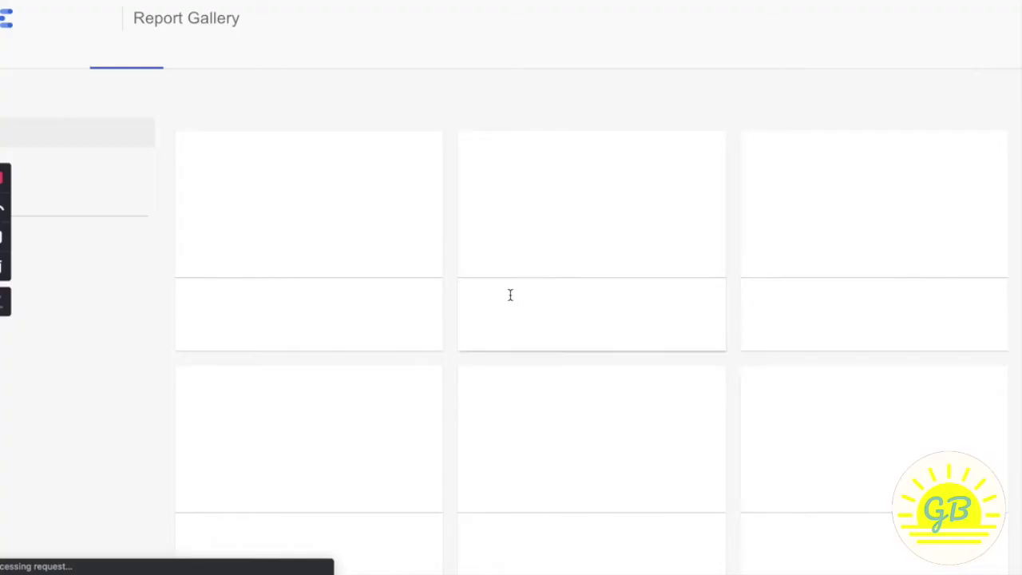
pyautogui.scroll(-3, 429, 357)
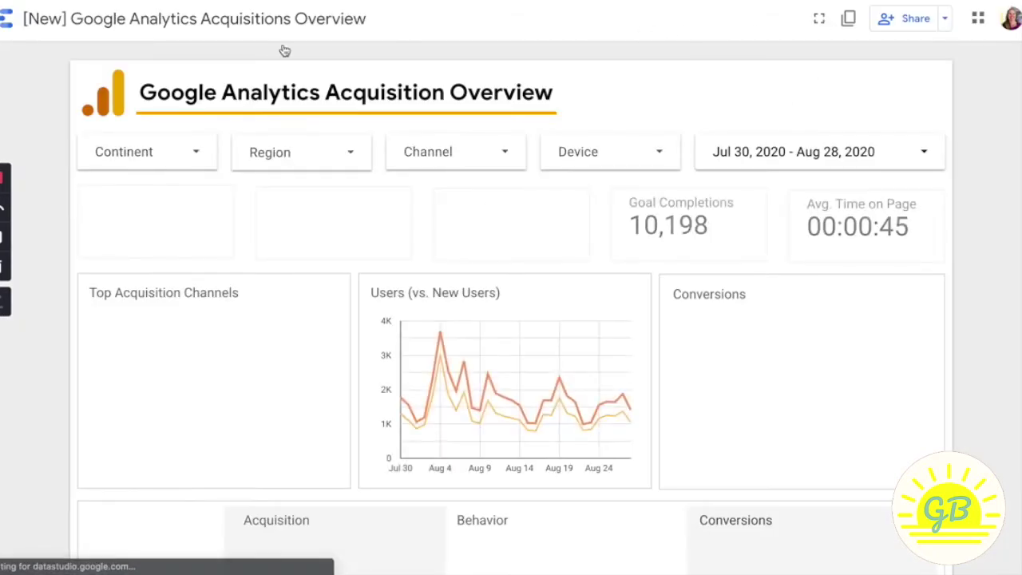
pyautogui.click(849, 21)
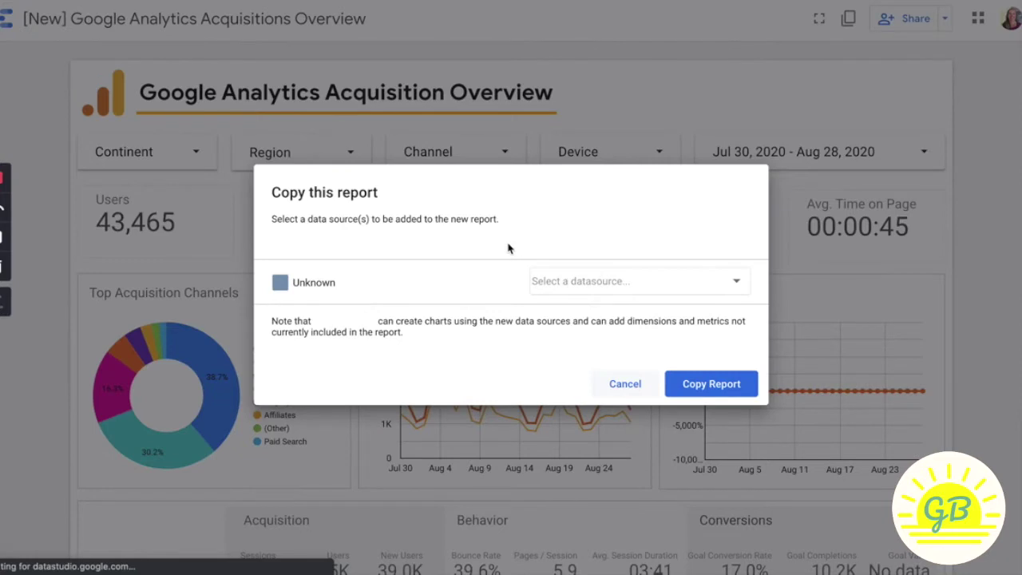
# Base the copy on All Web Site Data and retitle it with the 'My' prefix
pyautogui.click(565, 283)
pyautogui.click(581, 217)
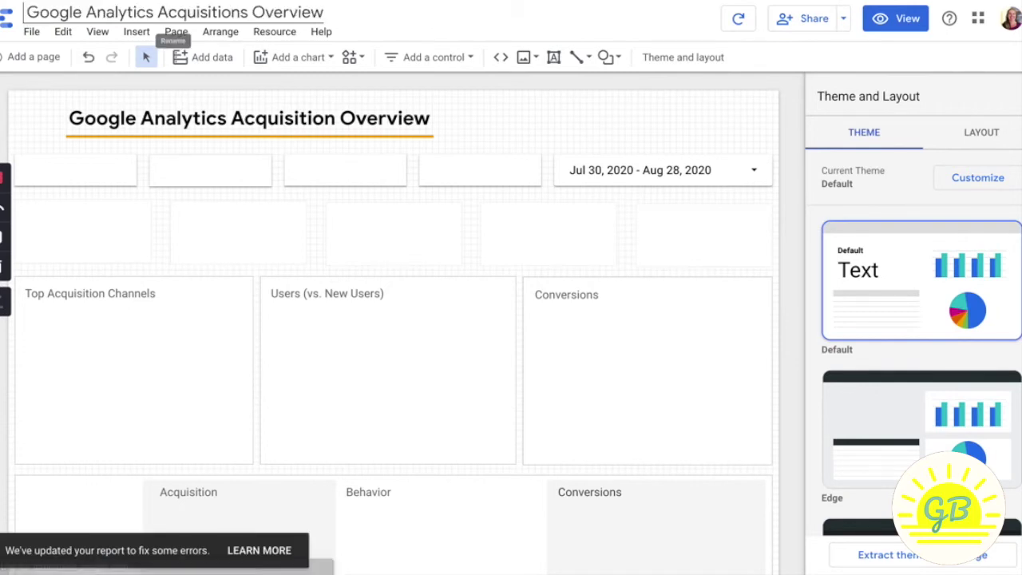
pyautogui.write('My')
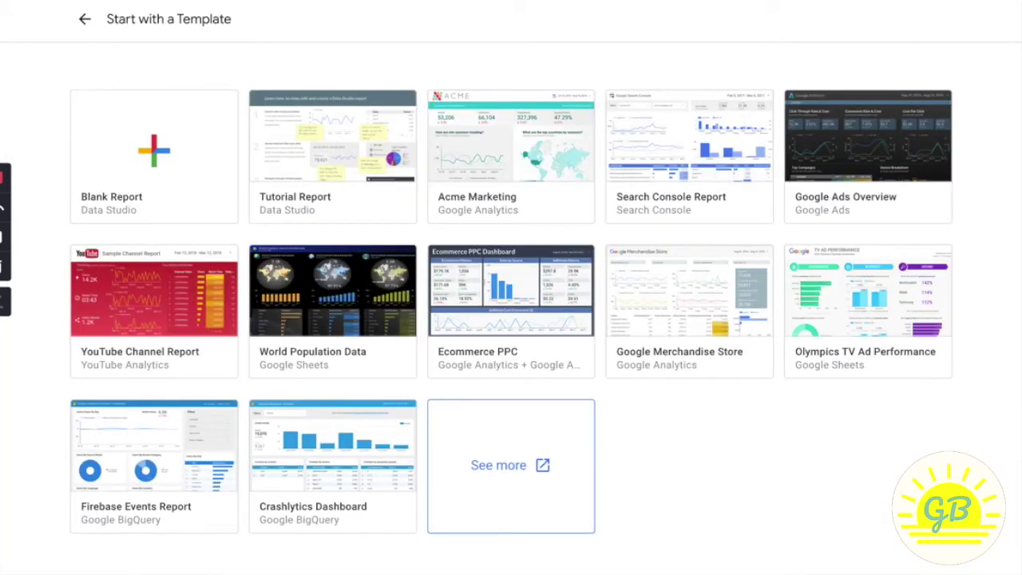
# Go back to Data Studio home and show the recent reports list
pyautogui.click(83, 22)
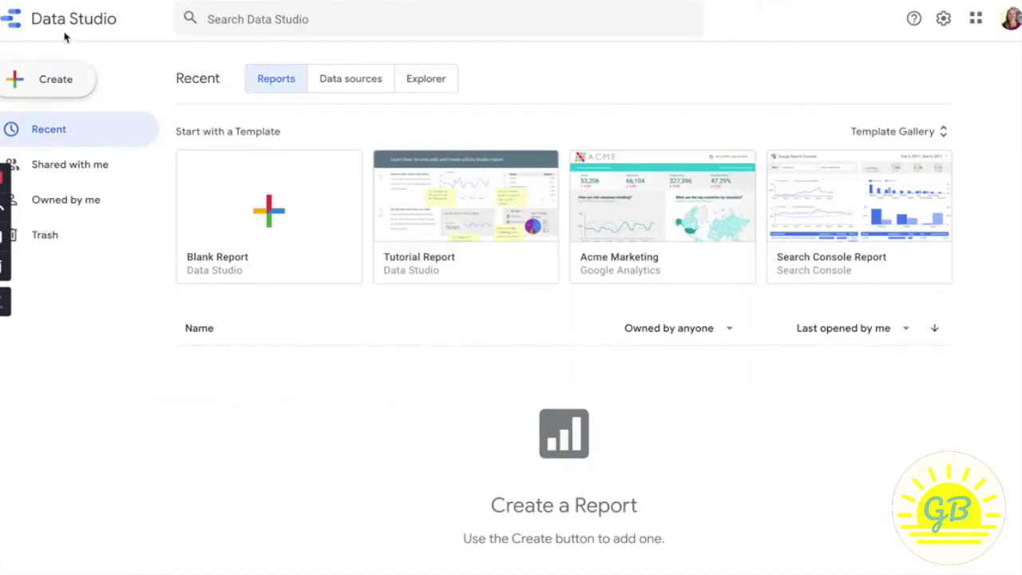
pyautogui.click(265, 78)
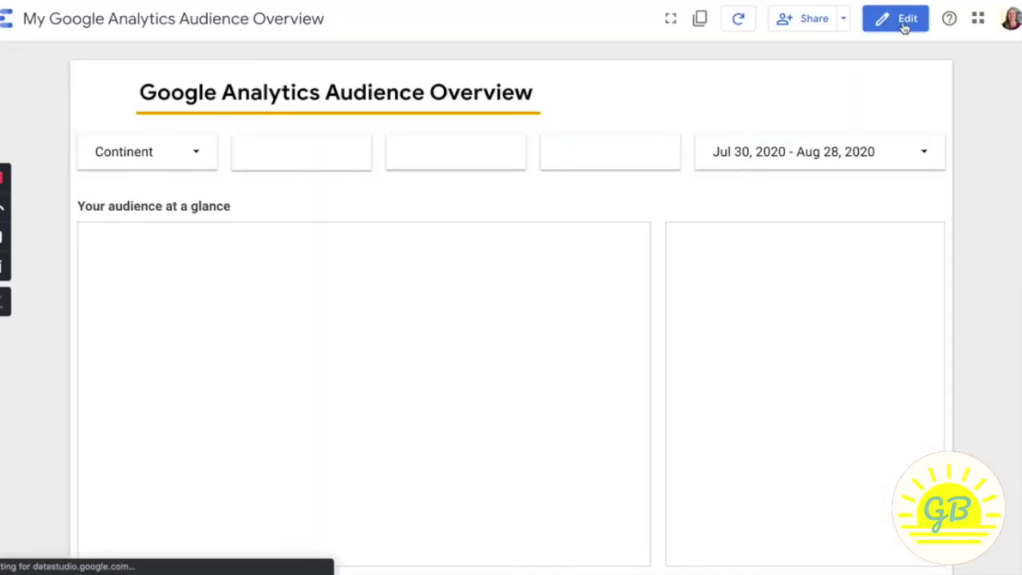
# Put the Audience Overview report into edit mode and add a blank second page
pyautogui.click(904, 24)
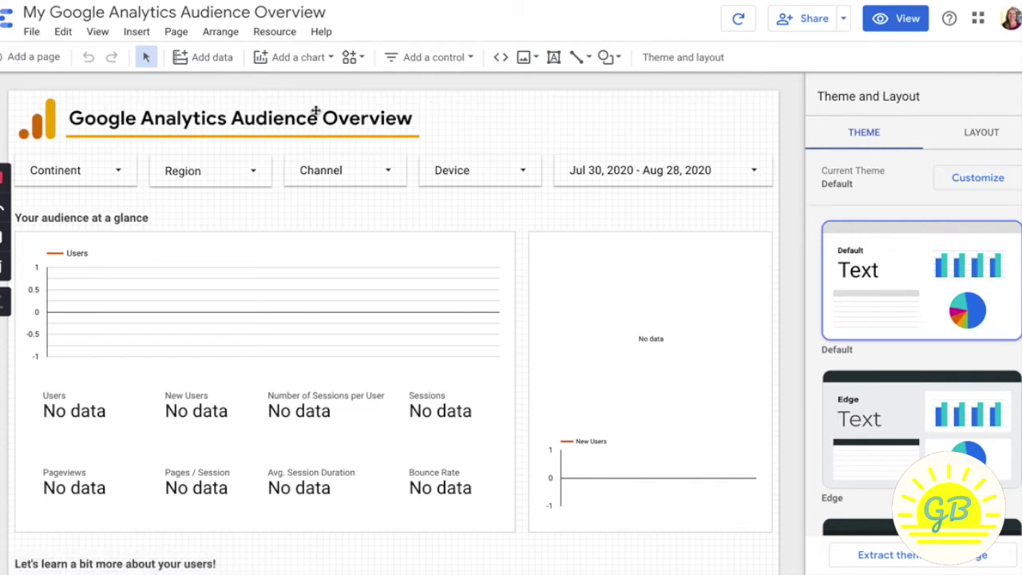
pyautogui.click(37, 62)
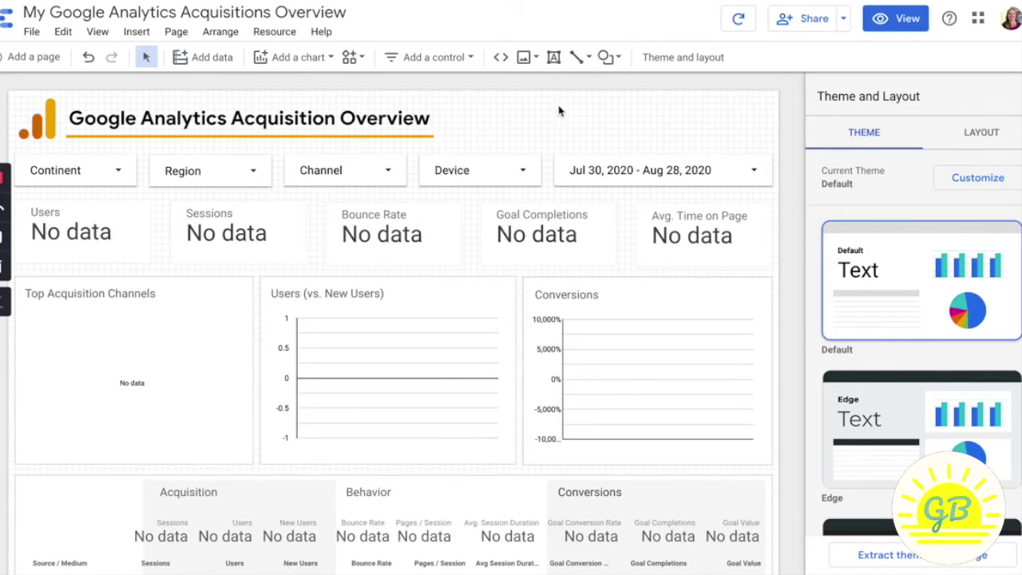
# Copy all Acquisition Overview components and paste them onto the Audience Overview report's blank page 2
pyautogui.hotkey('ctrl', 'a')
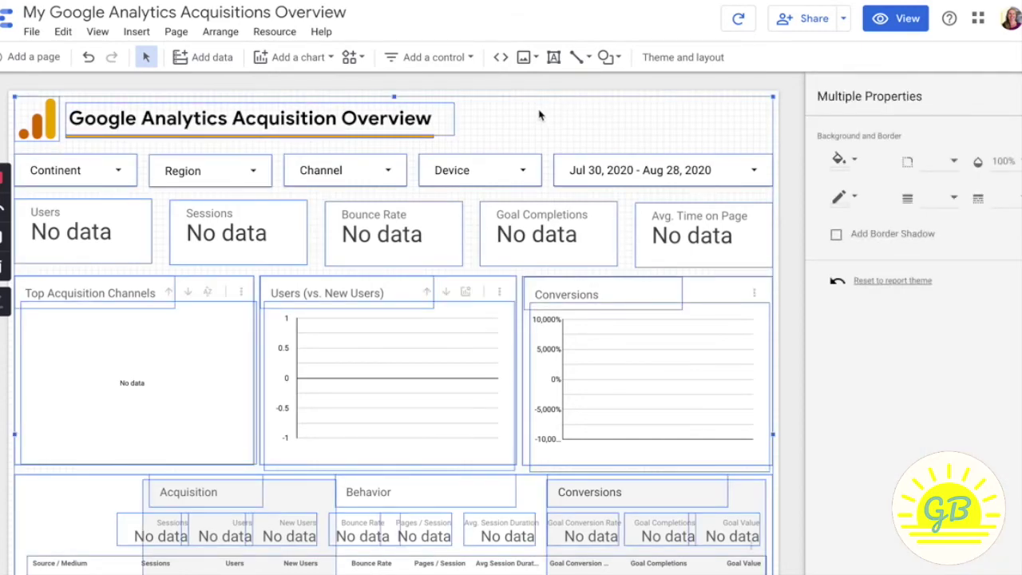
pyautogui.click(537, 112)
pyautogui.hotkey('ctrl', 'a')
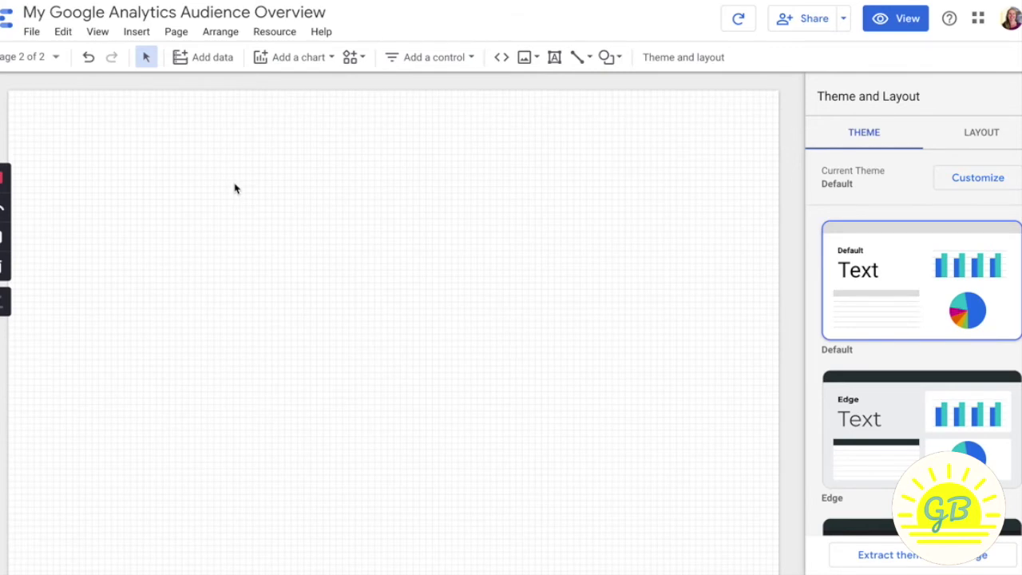
pyautogui.hotkey('ctrl', 'v')
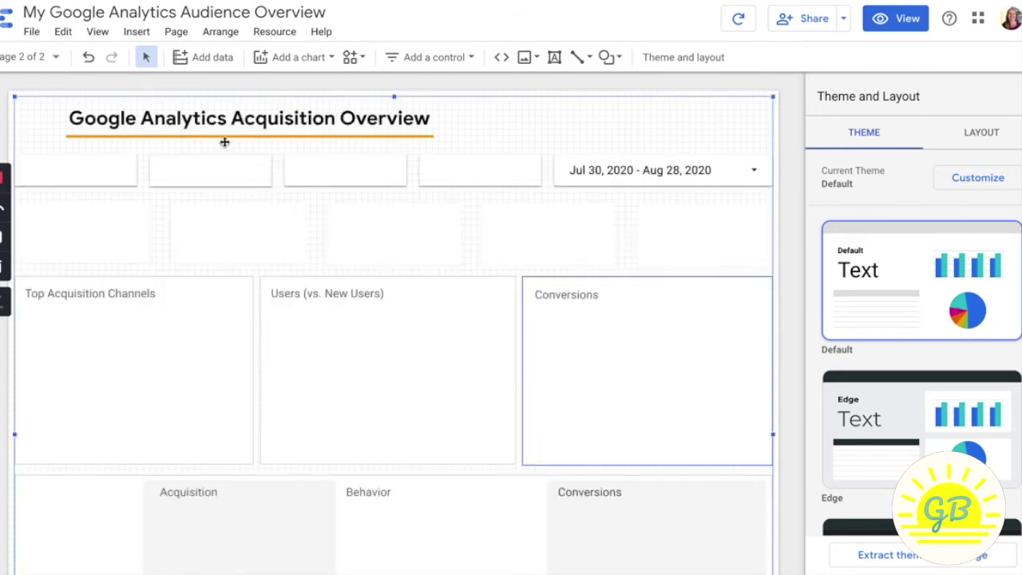
# Switch the combined report to View mode and check page 1, then page 2
pyautogui.click(896, 18)
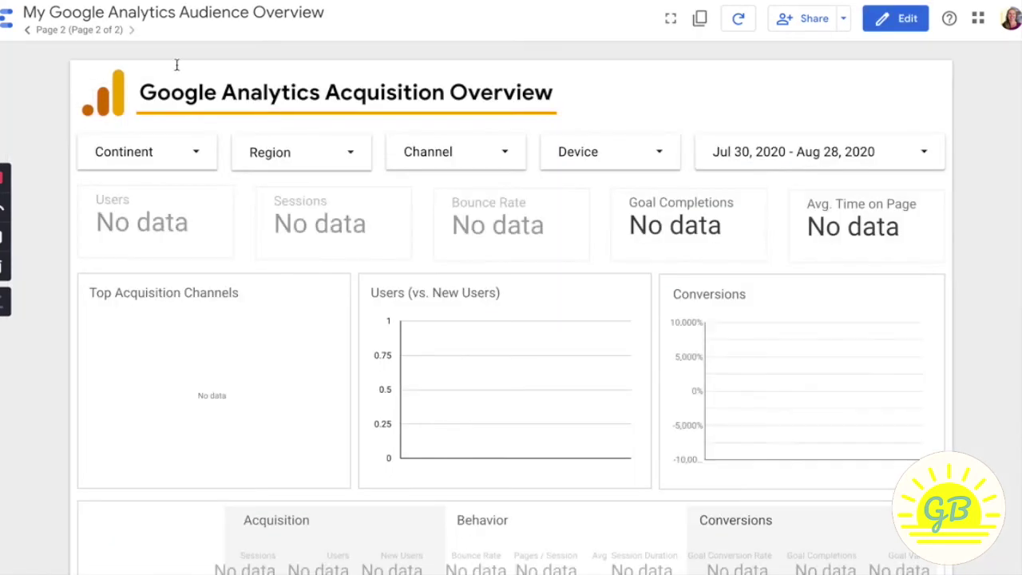
pyautogui.click(27, 30)
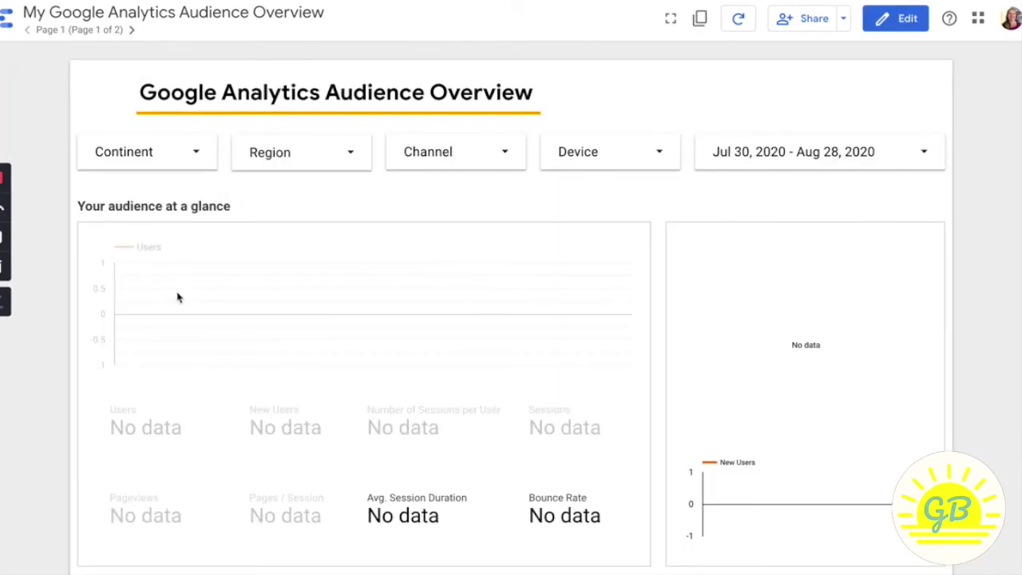
pyautogui.click(132, 31)
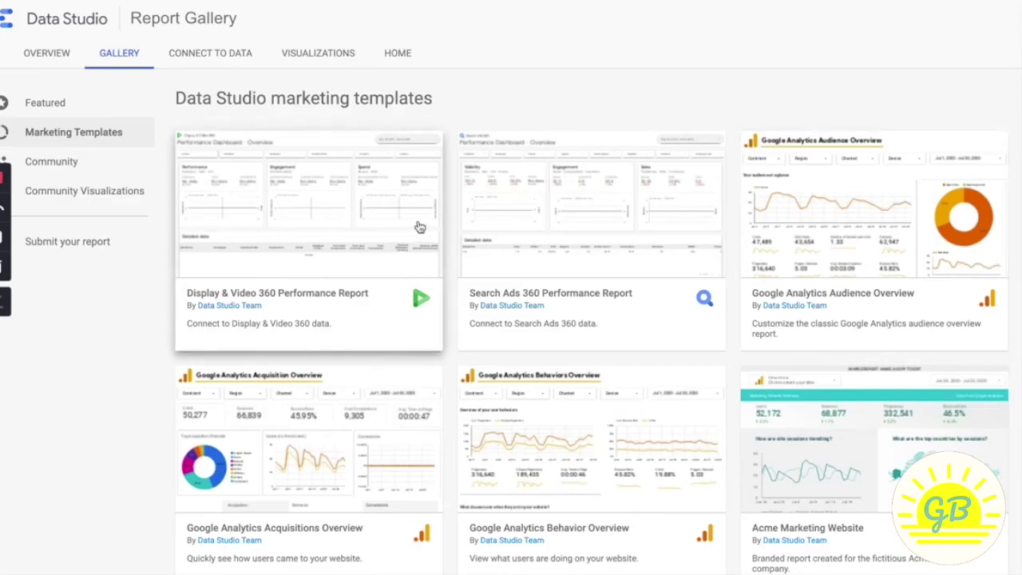
pyautogui.scroll(-1, 422, 223)
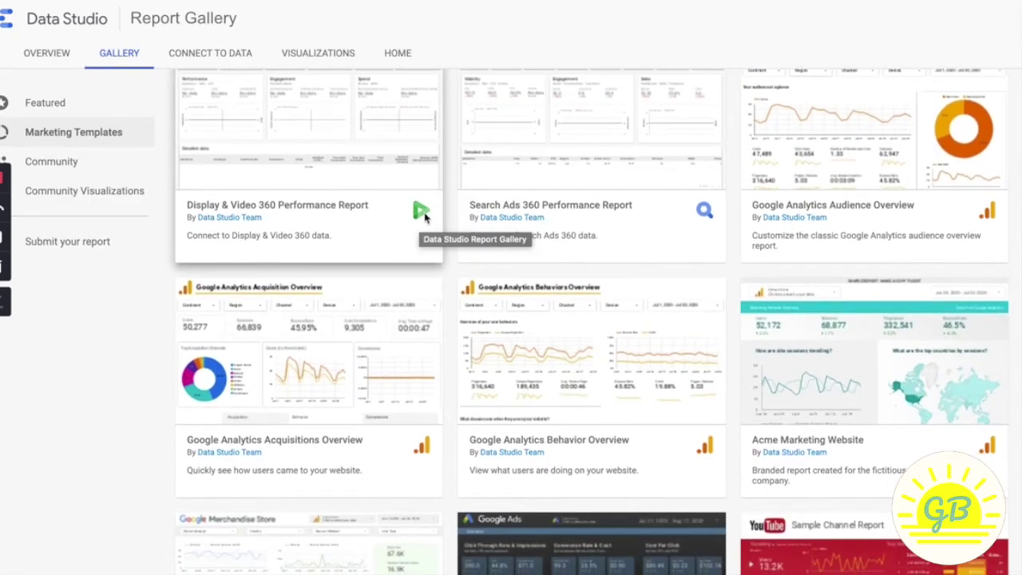
pyautogui.scroll(-1, 431, 217)
pyautogui.scroll(-2, 462, 230)
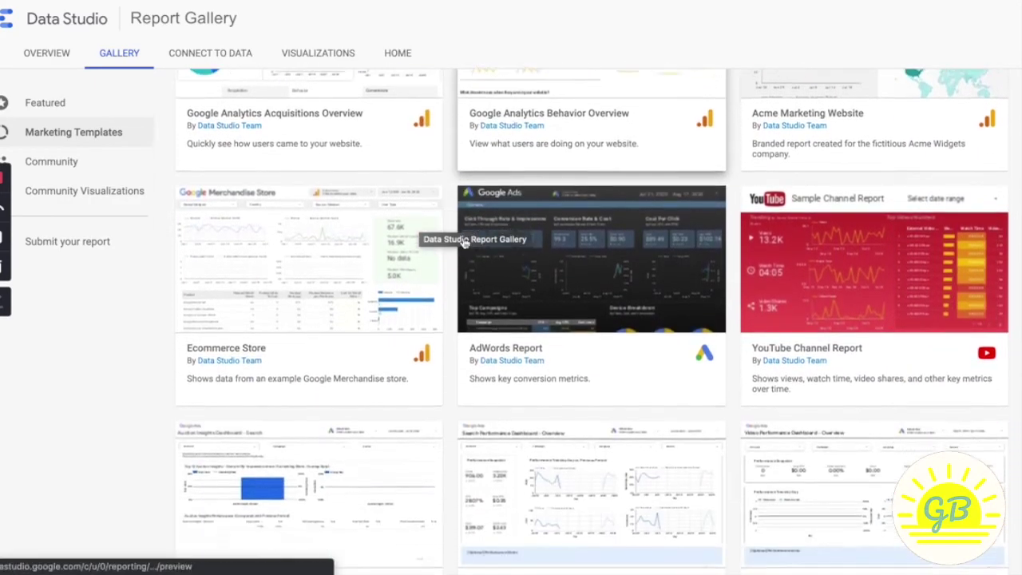
pyautogui.scroll(-3, 816, 237)
pyautogui.scroll(-3, 630, 285)
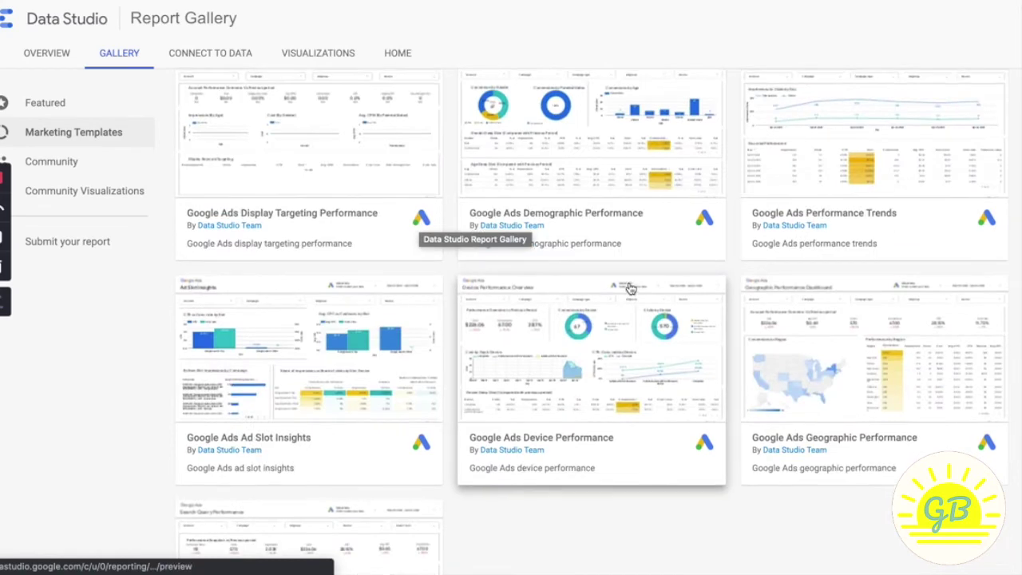
pyautogui.scroll(-3, 636, 411)
pyautogui.scroll(1, 552, 402)
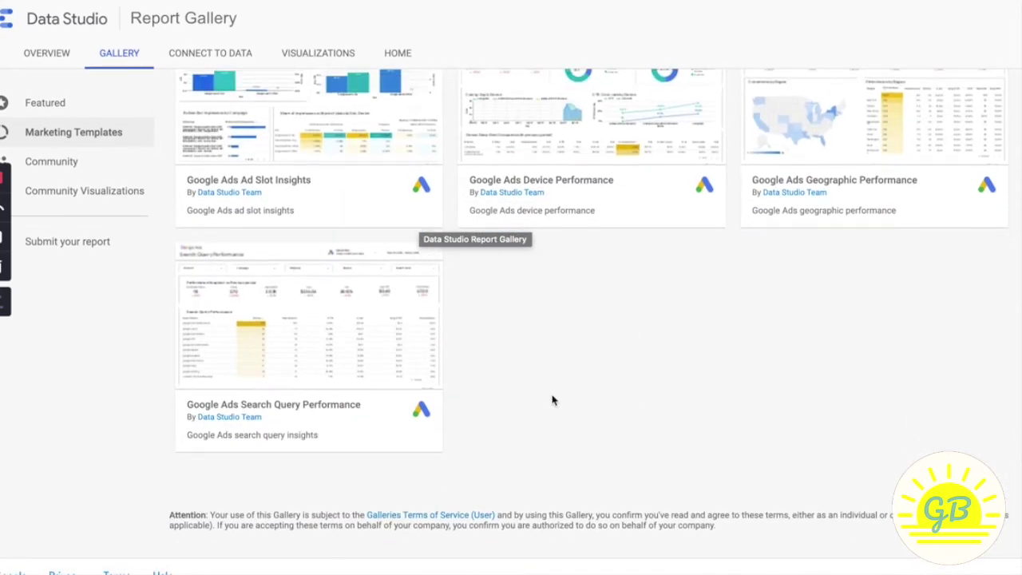
pyautogui.scroll(3, 558, 418)
pyautogui.scroll(3, 572, 400)
pyautogui.scroll(1, 571, 401)
pyautogui.scroll(4, 572, 401)
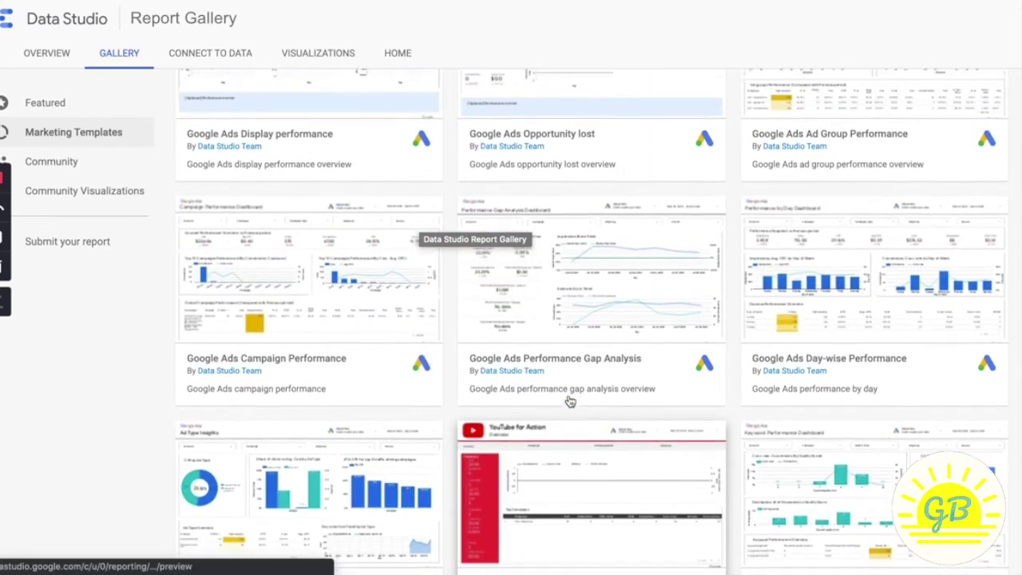
pyautogui.scroll(2, 571, 401)
pyautogui.scroll(2, 570, 401)
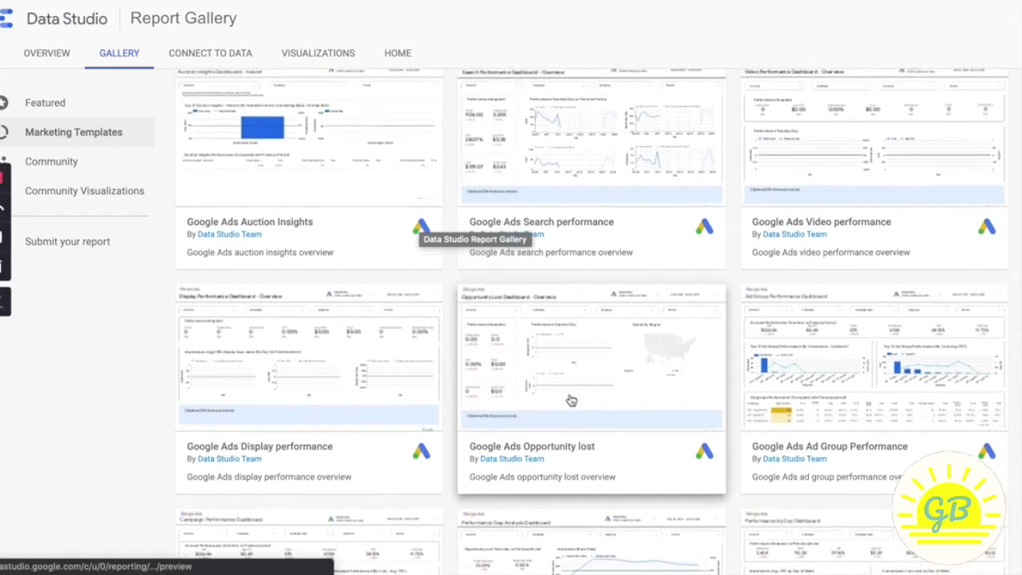
pyautogui.scroll(2, 570, 399)
pyautogui.scroll(2, 570, 396)
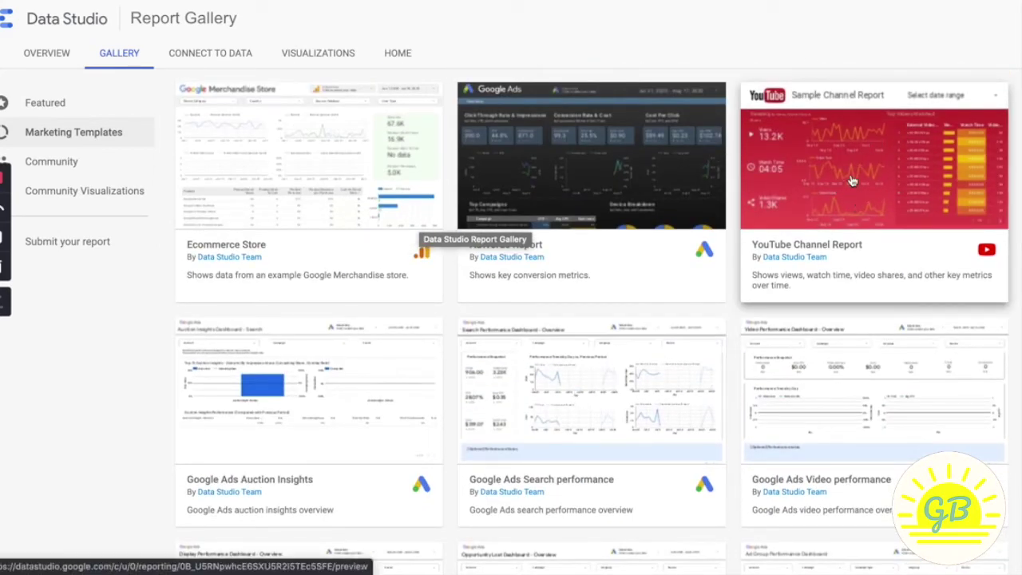
pyautogui.scroll(4, 848, 177)
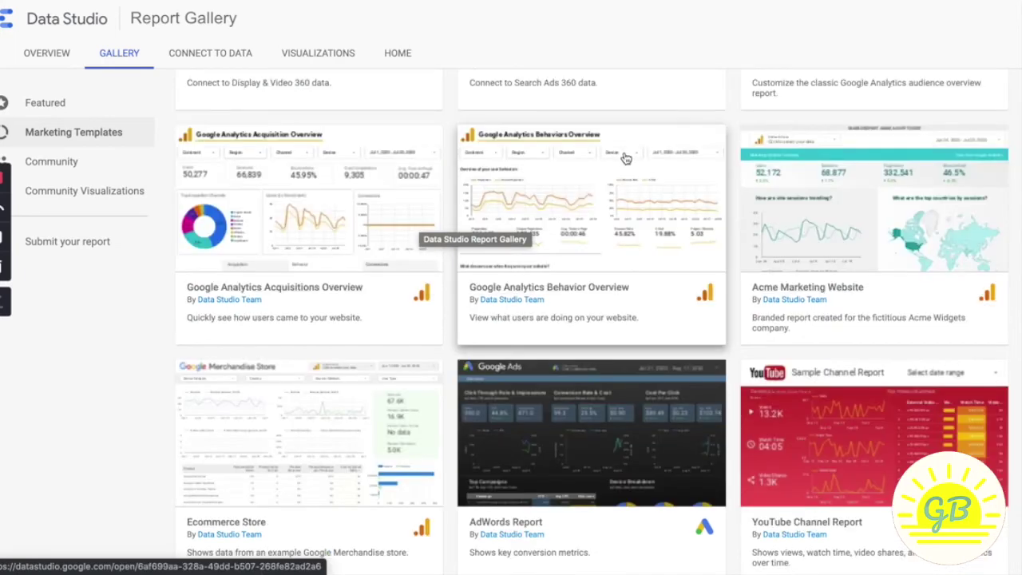
pyautogui.scroll(2, 628, 213)
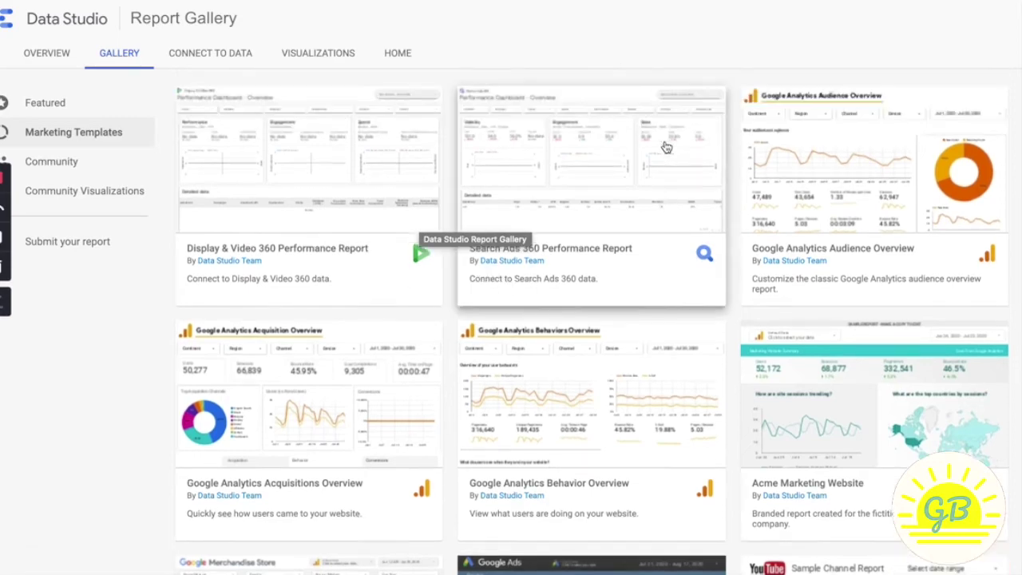
pyautogui.scroll(1, 669, 141)
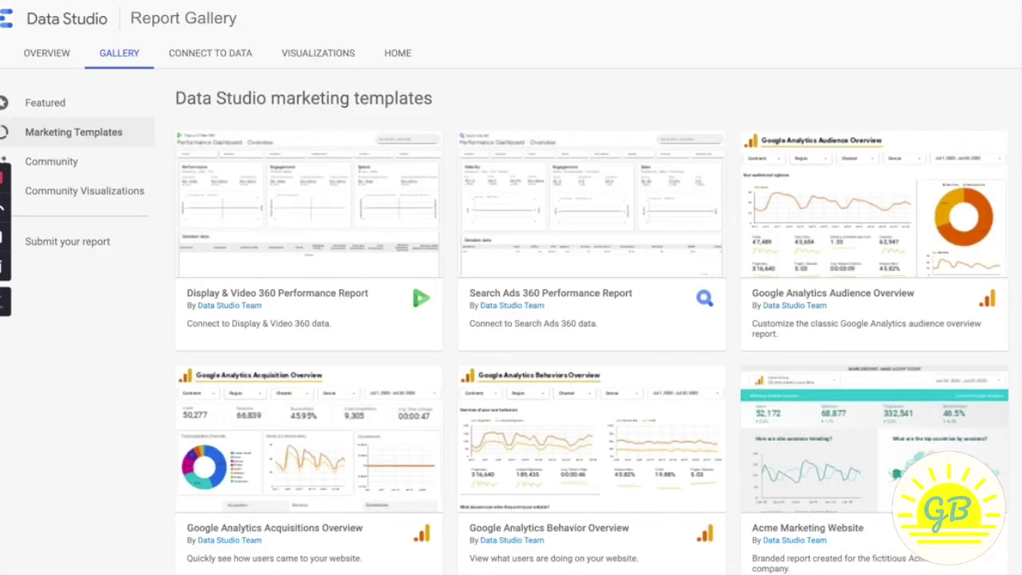
# Create a blank report from Home and add the All Web Site Data source to it
pyautogui.click(9, 29)
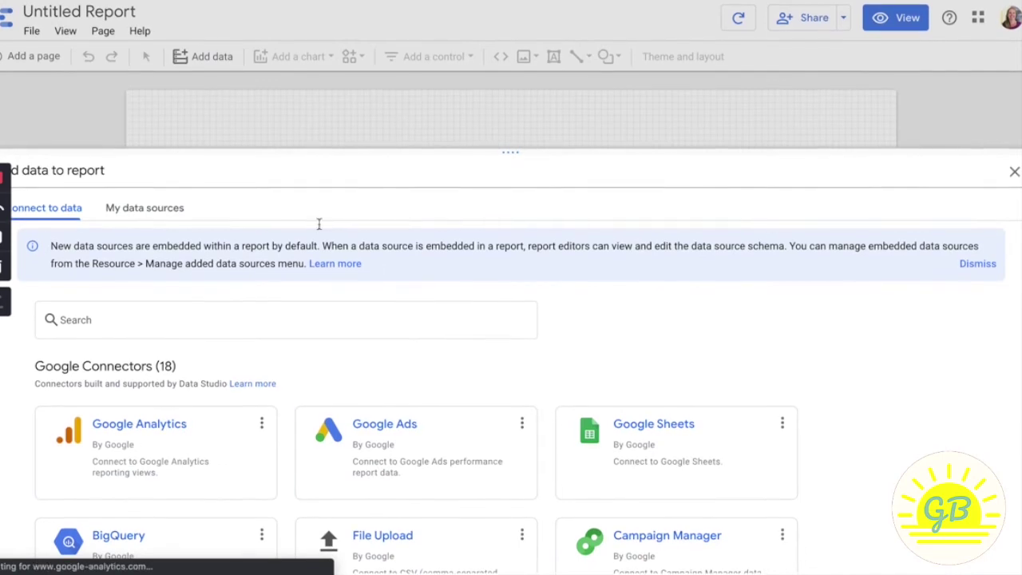
pyautogui.click(155, 212)
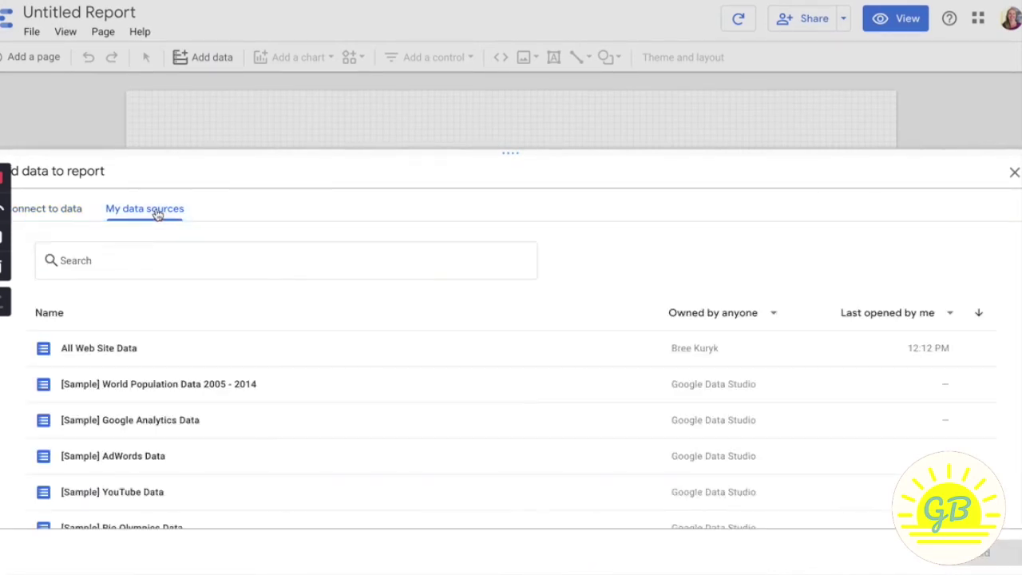
pyautogui.click(216, 343)
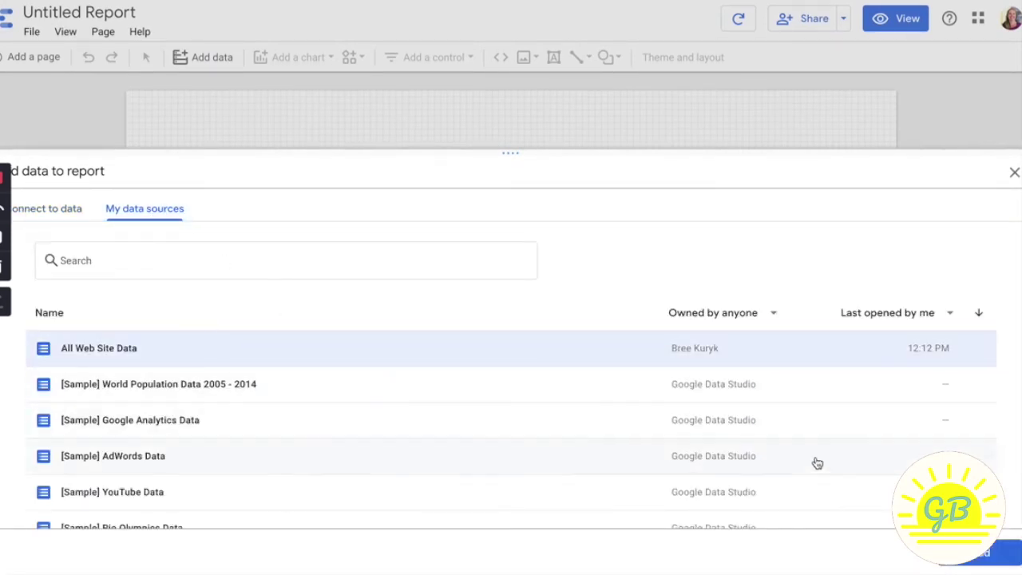
pyautogui.click(994, 552)
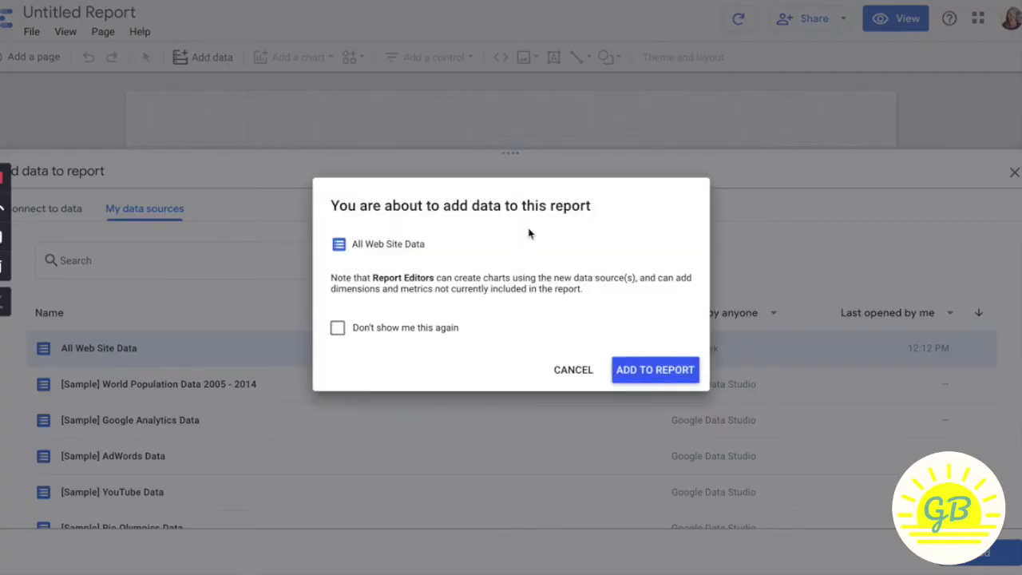
pyautogui.click(651, 372)
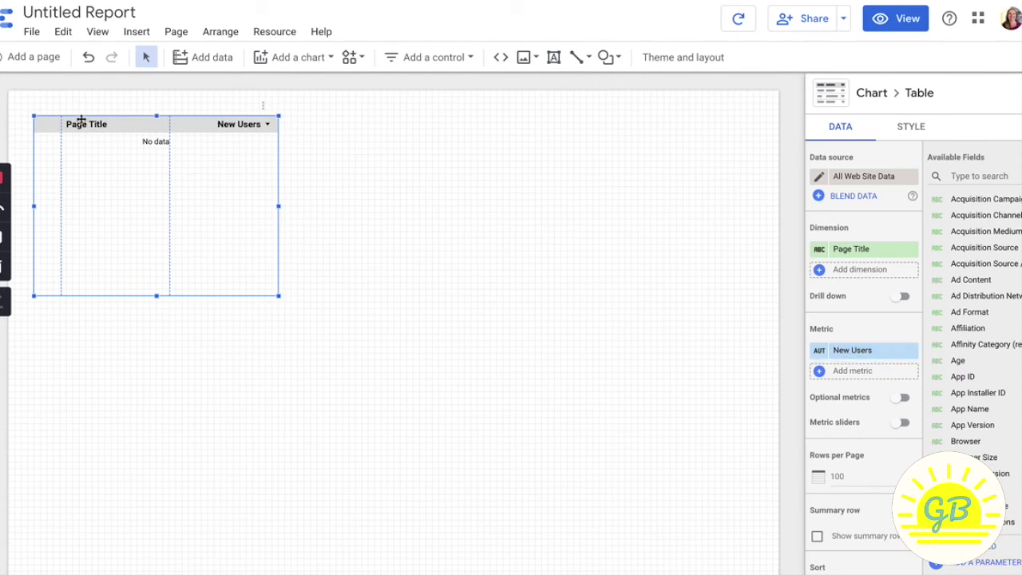
# Keep the default Page Title by New Users table, only browsing the chart type list
pyautogui.click(313, 62)
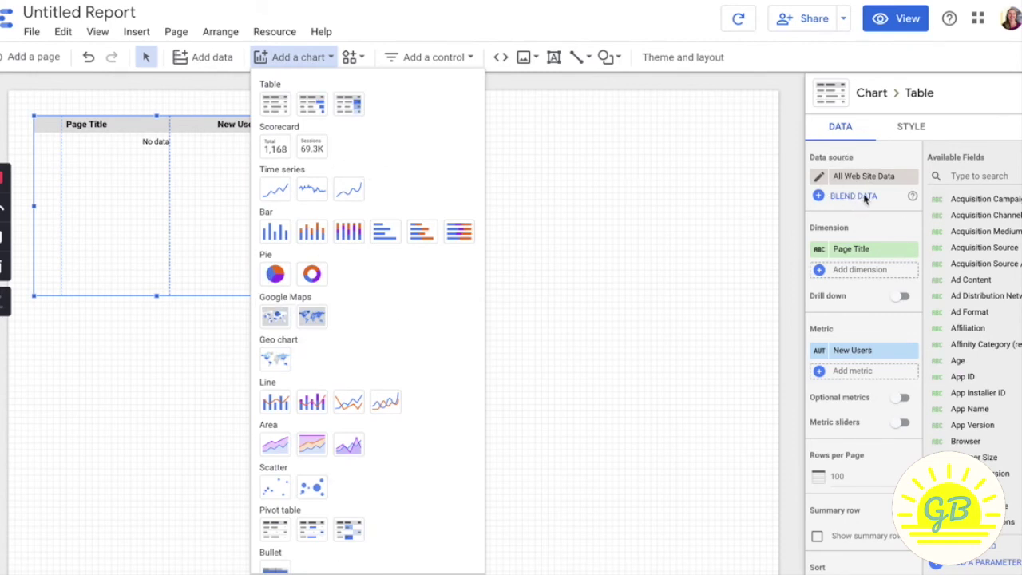
pyautogui.click(581, 246)
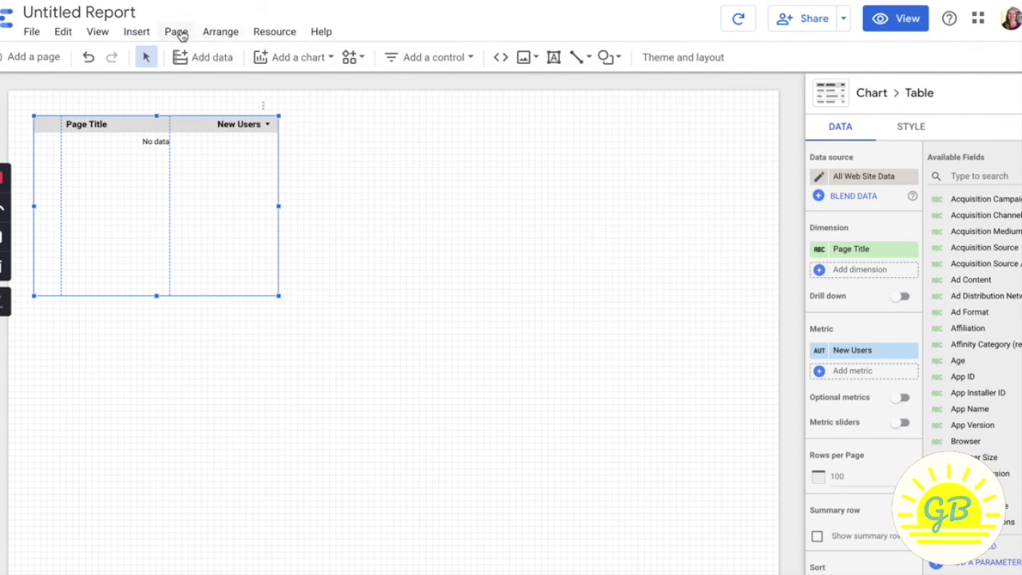
# Draw an empty text box to the right of the Page Title by New Users table
pyautogui.click(553, 57)
pyautogui.moveTo(476, 116); pyautogui.dragTo(237, 112)
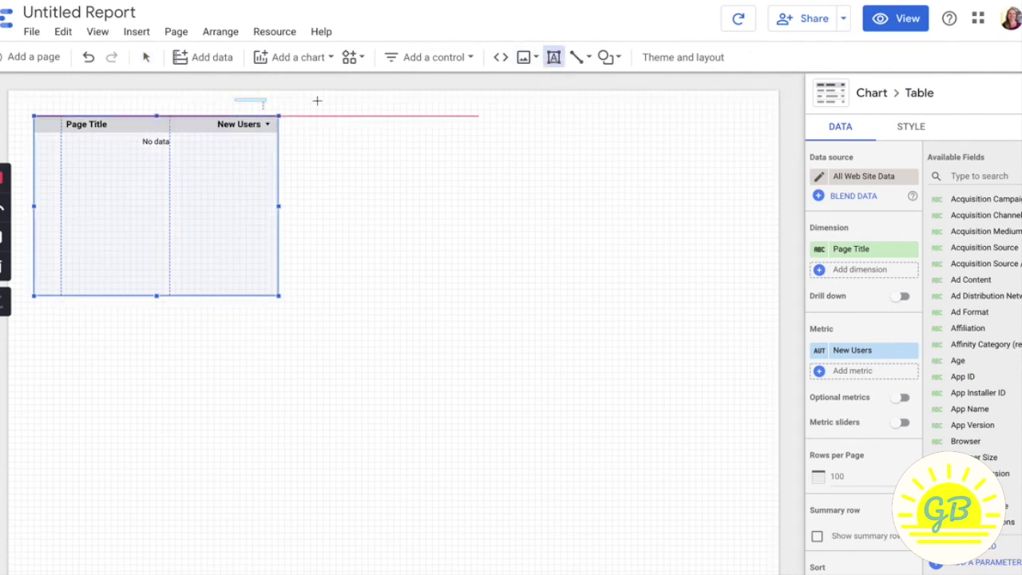
pyautogui.moveTo(235, 98); pyautogui.dragTo(589, 150)
pyautogui.click(550, 91)
pyautogui.click(487, 121)
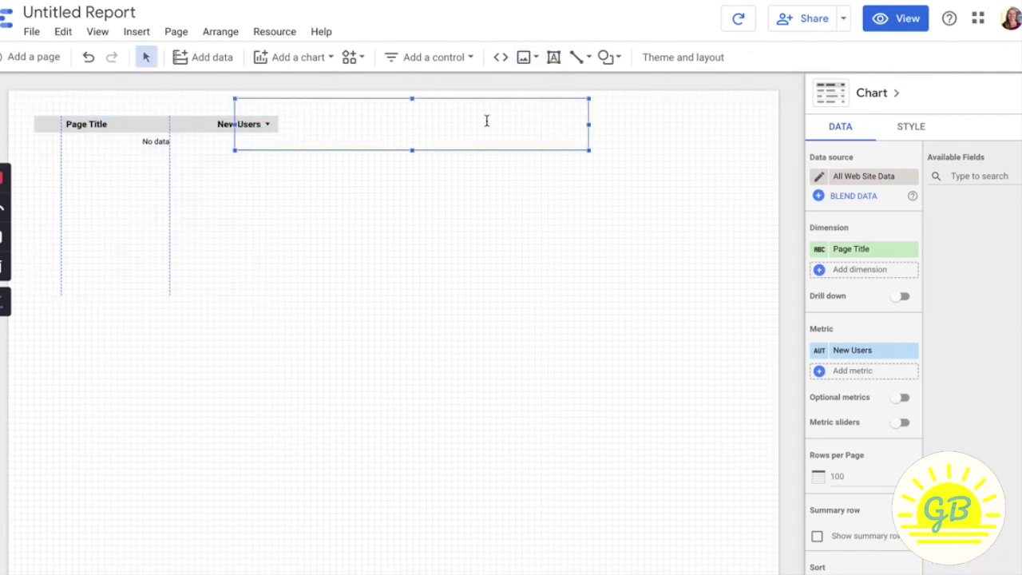